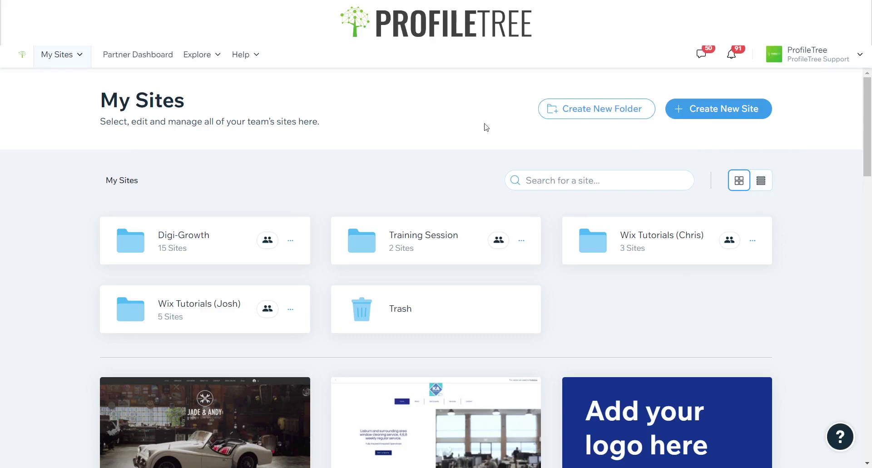
# - Start a new site by searching 'Gaming Website' and picking the Retro Gaming Site type
pyautogui.click(694, 119)
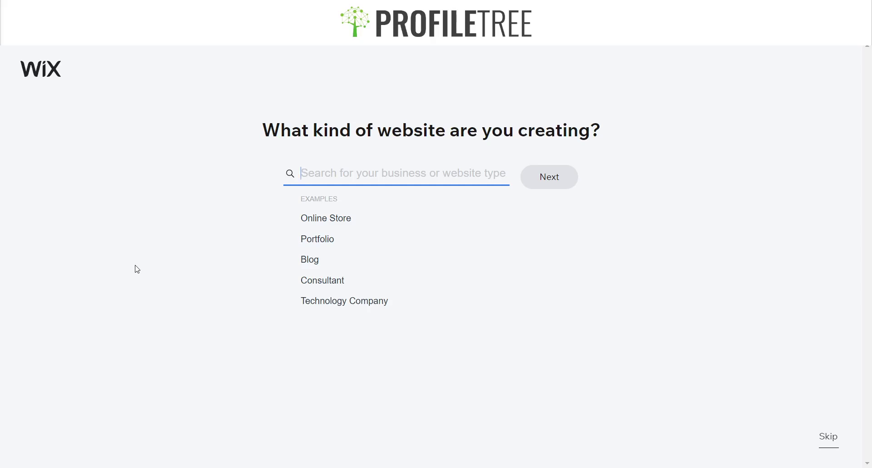
pyautogui.write('Ga')
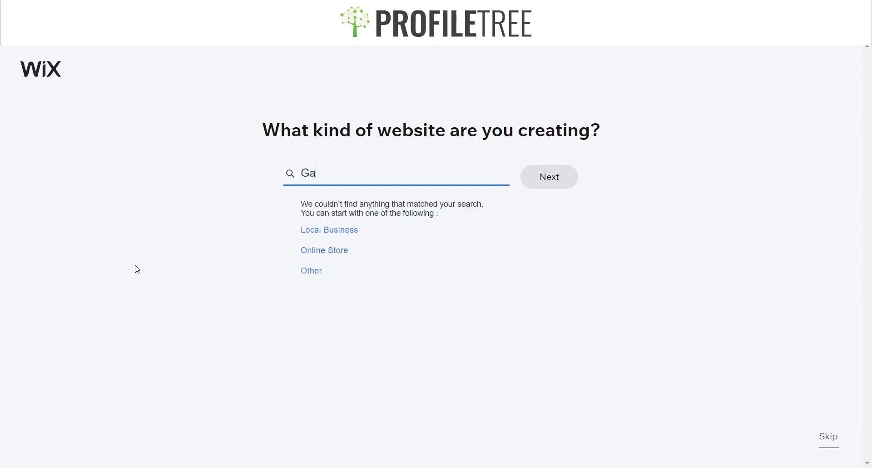
pyautogui.write('ming Website')
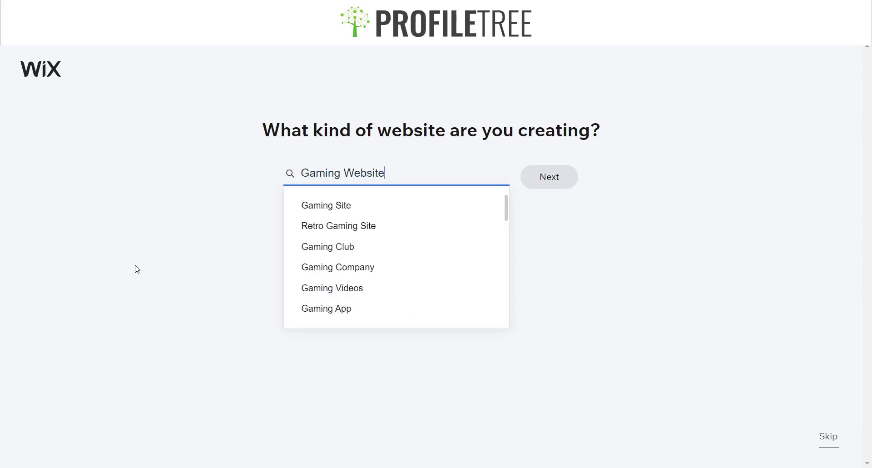
pyautogui.click(361, 227)
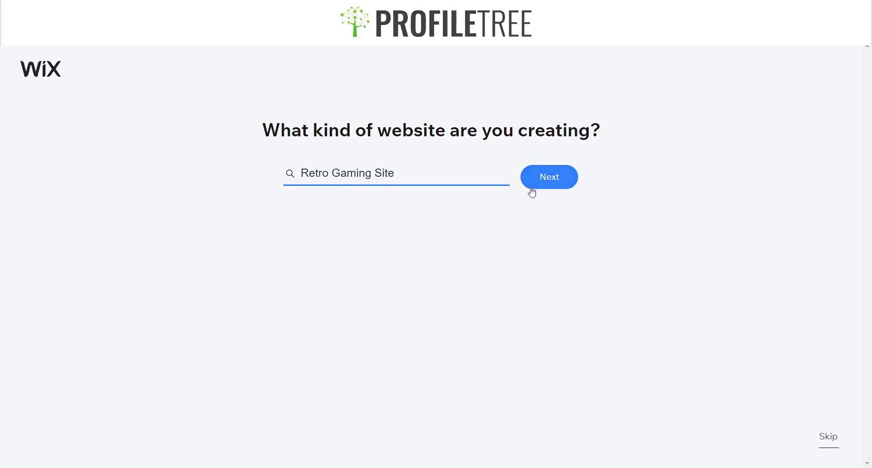
# - Name the site 'ProfileTree Retros', fixing the typo, and confirm
pyautogui.click(533, 187)
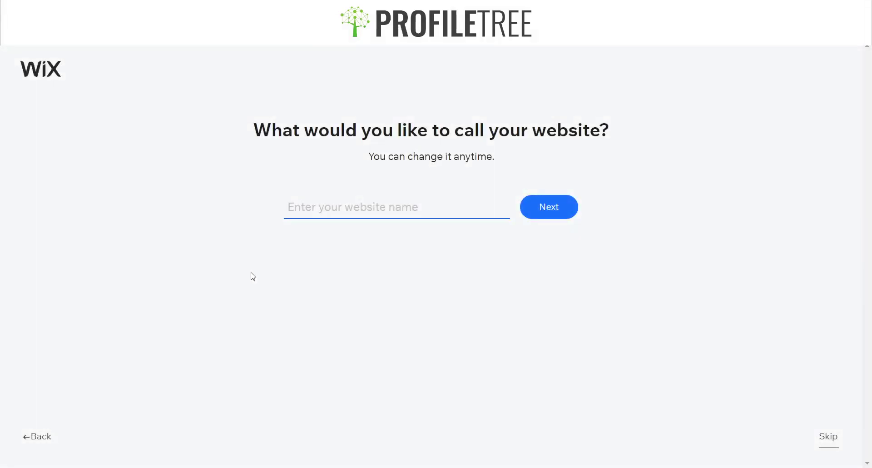
pyautogui.write('Pro')
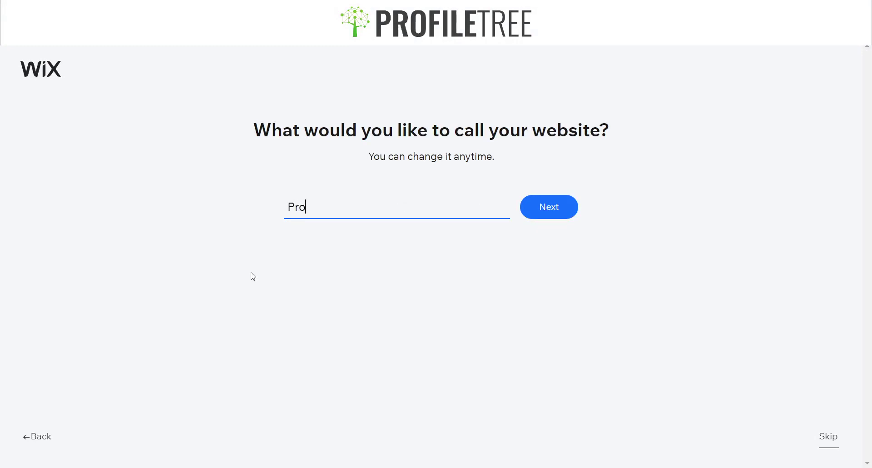
pyautogui.write('fileTree Trtos')
pyautogui.press('BackSpace')
pyautogui.press('BackSpace')
pyautogui.press('BackSpace')
pyautogui.press('BackSpace')
pyautogui.press('BackSpace')
pyautogui.write('Retros')
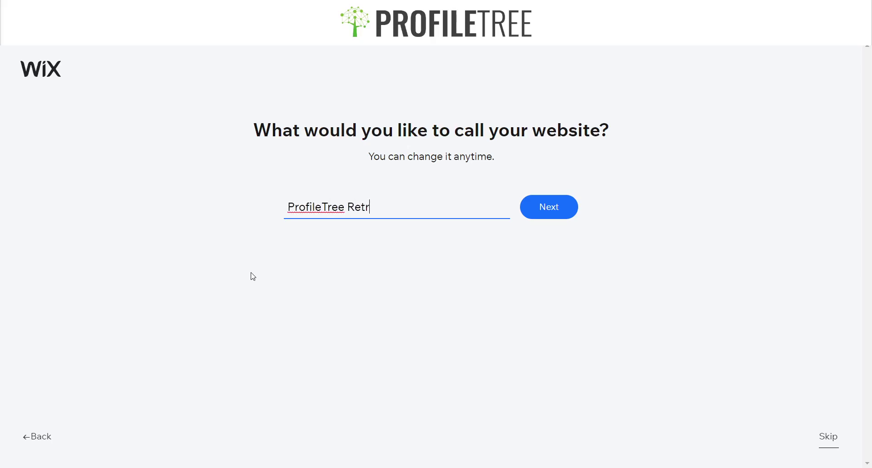
pyautogui.click(549, 207)
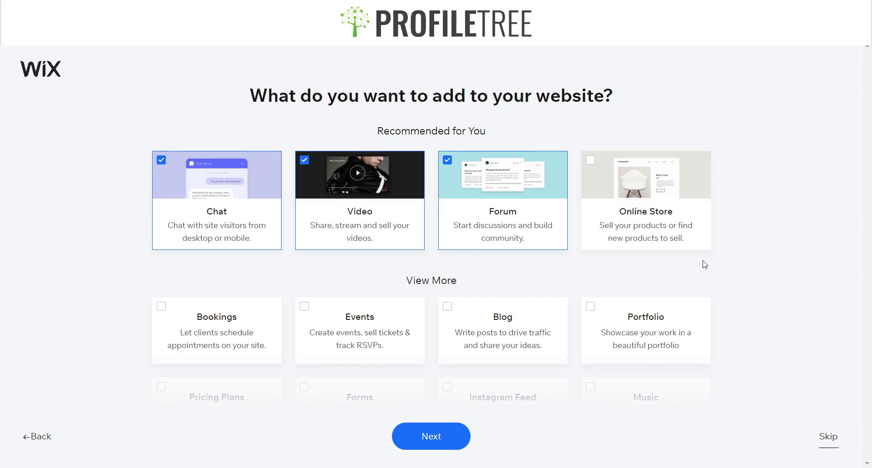
# - Untick Chat, Video and Forum, tick Online Store, and continue
pyautogui.scroll(-5, 704, 264)
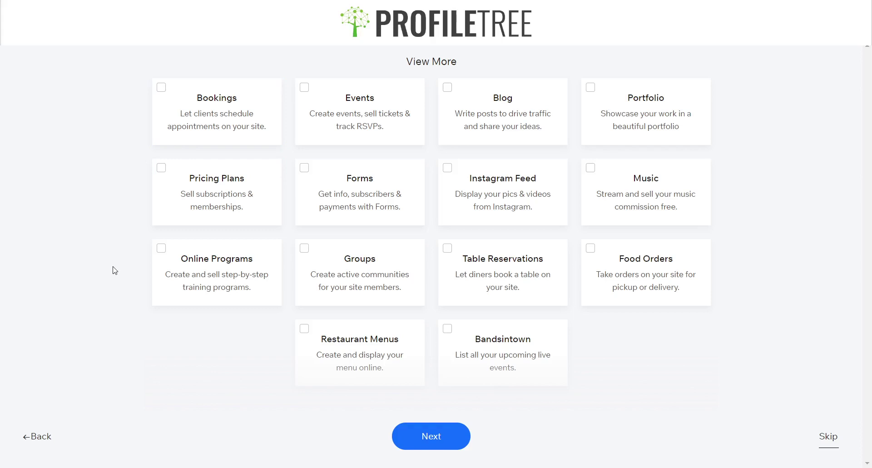
pyautogui.scroll(2, 115, 270)
pyautogui.scroll(3, 115, 270)
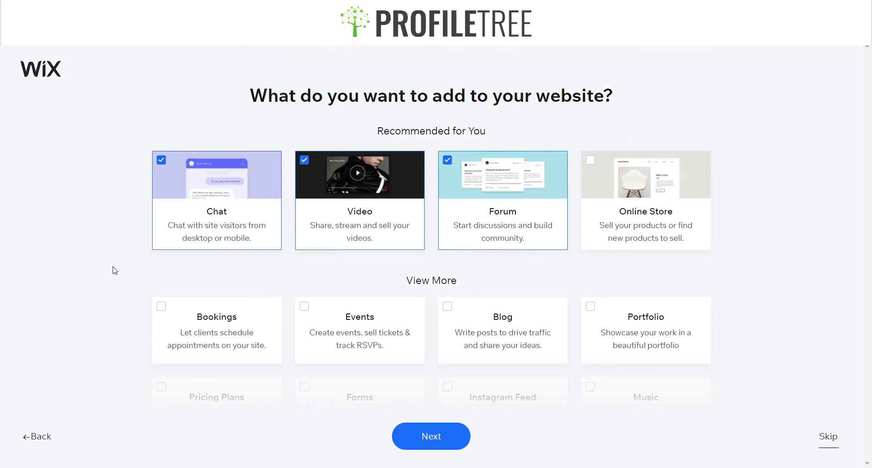
pyautogui.click(180, 221)
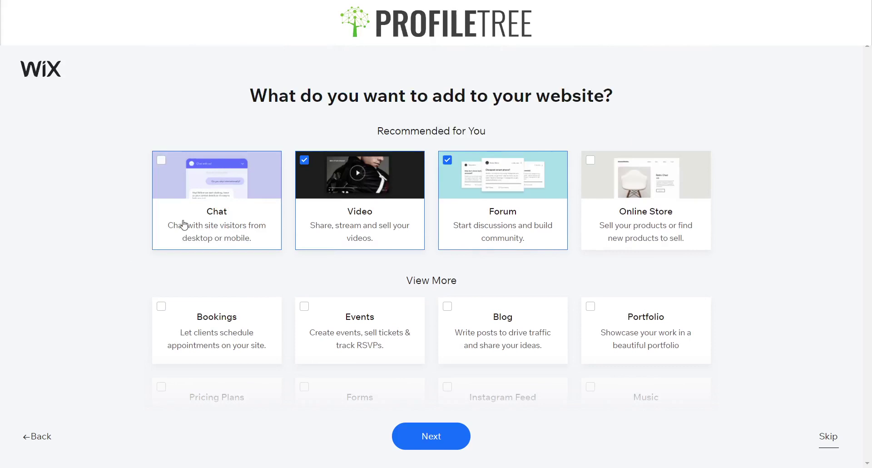
pyautogui.click(356, 217)
pyautogui.click(503, 199)
pyautogui.scroll(-3, 120, 279)
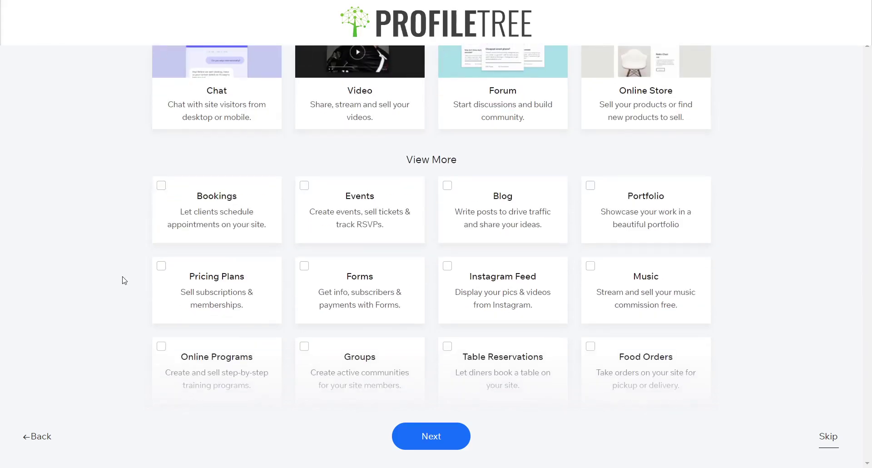
pyautogui.scroll(-1, 124, 280)
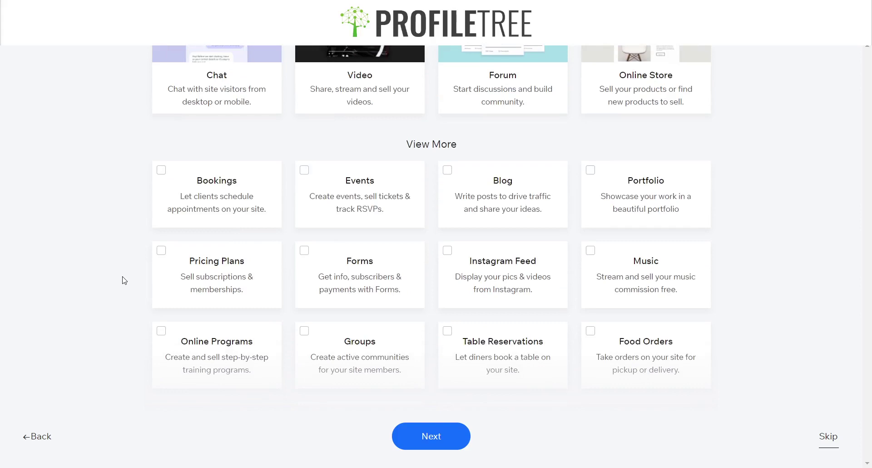
pyautogui.scroll(-2, 124, 280)
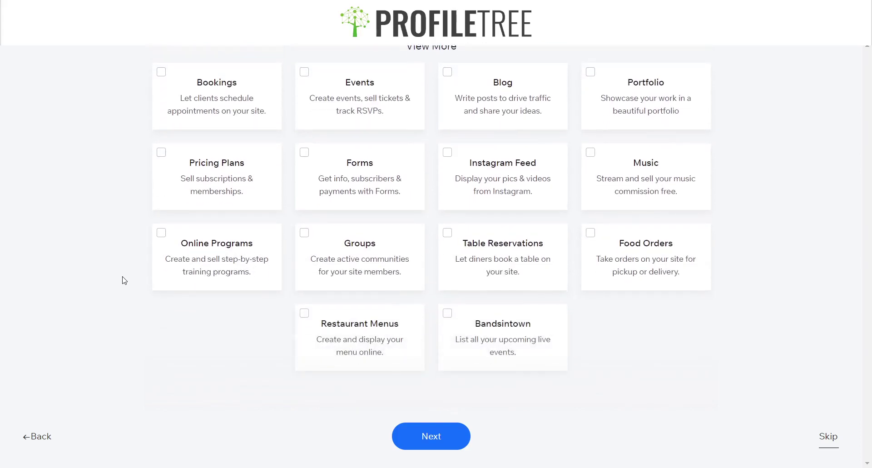
pyautogui.scroll(6, 122, 279)
pyautogui.click(647, 205)
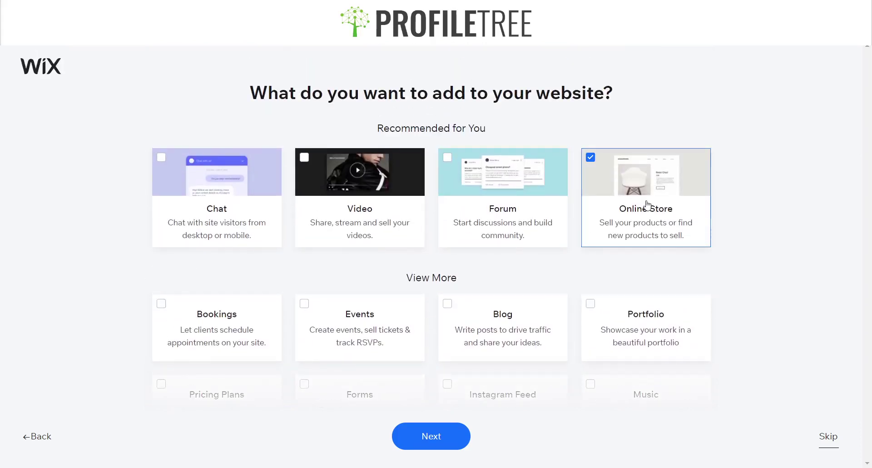
pyautogui.click(454, 431)
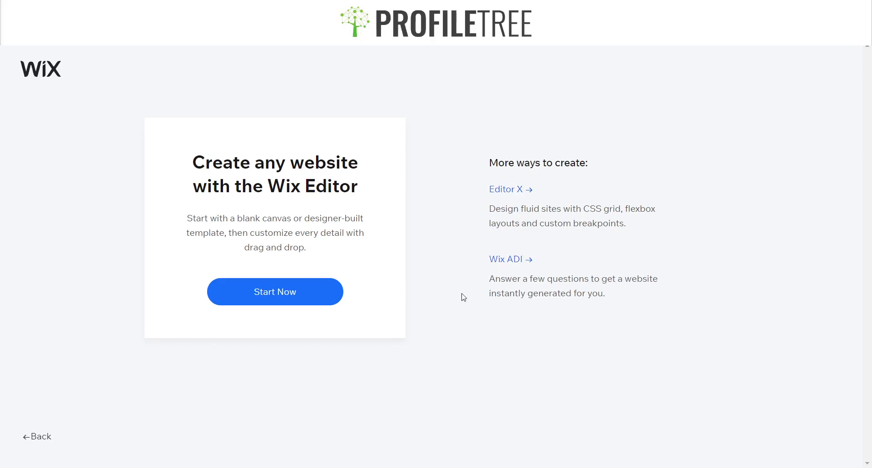
# - Choose the Wix ADI option under More ways to create
pyautogui.click(510, 270)
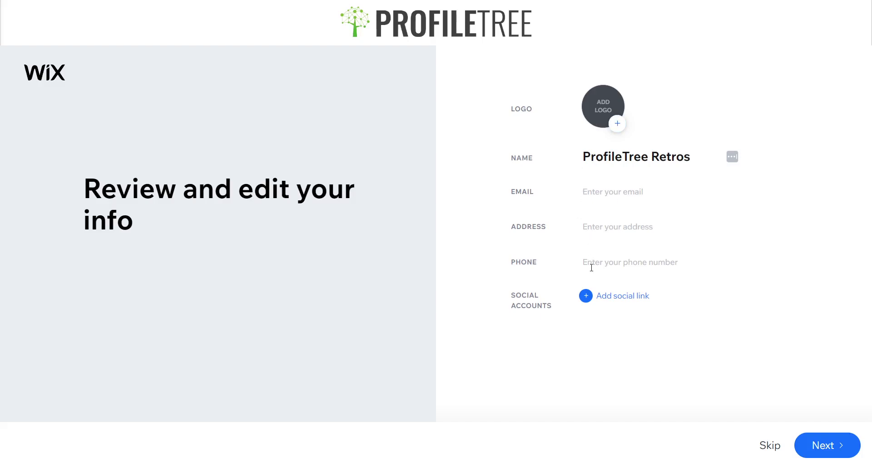
# - Add a social link entry, then skip the contact details step
pyautogui.click(595, 300)
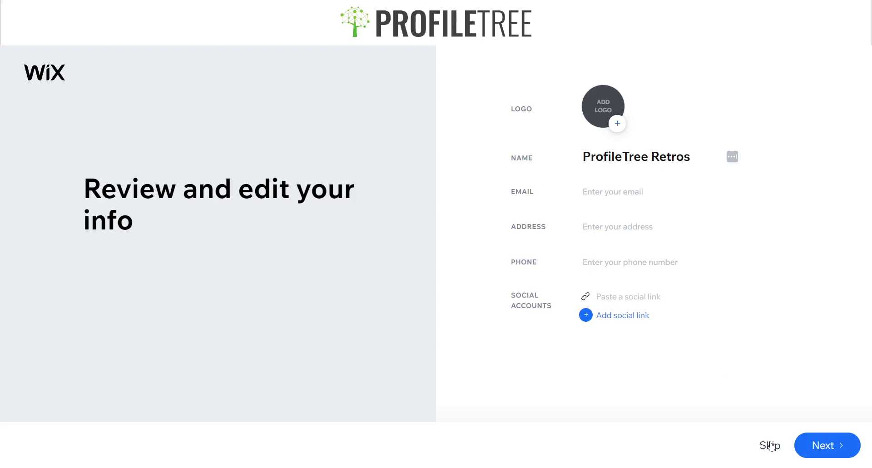
pyautogui.click(825, 443)
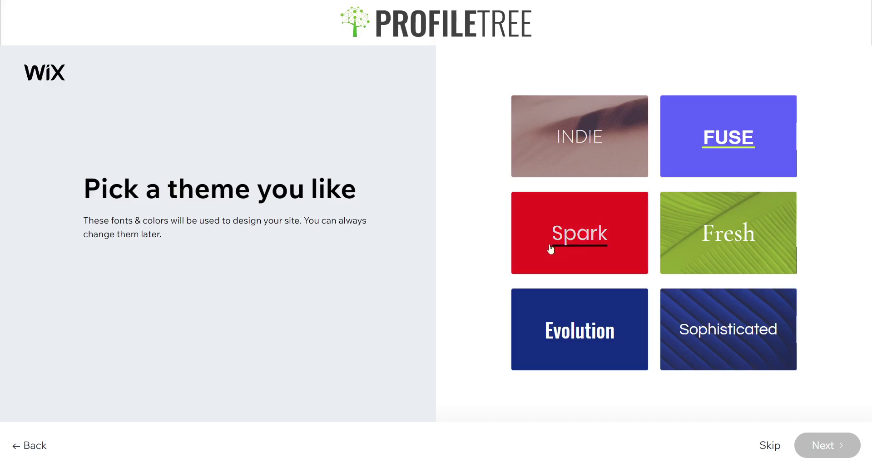
# - Select the red Spark theme and continue to the homepage designs
pyautogui.click(574, 253)
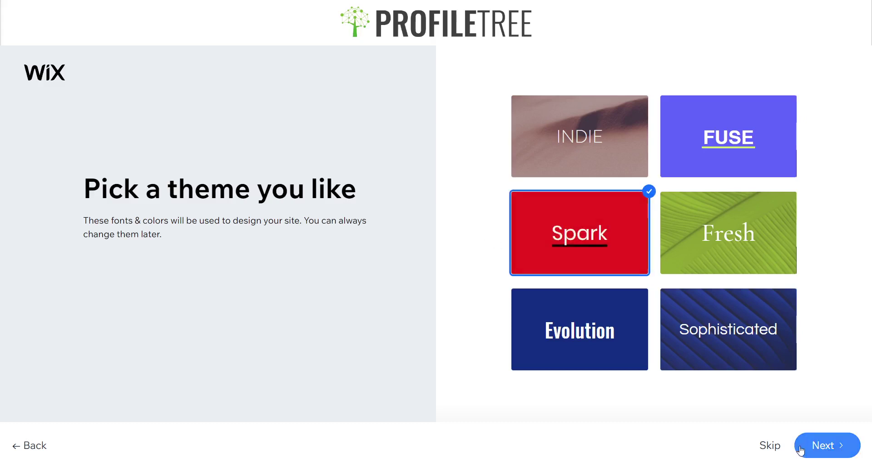
pyautogui.click(818, 441)
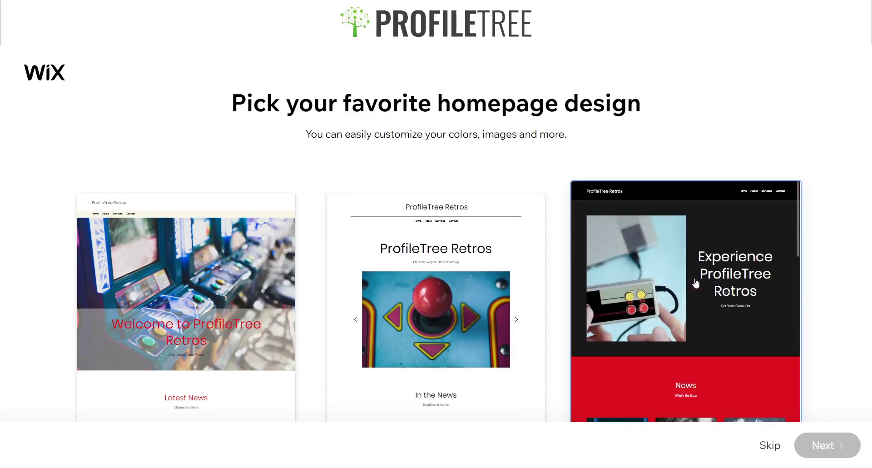
# - Select the right-hand black-and-red homepage design and continue
pyautogui.click(695, 282)
pyautogui.click(830, 448)
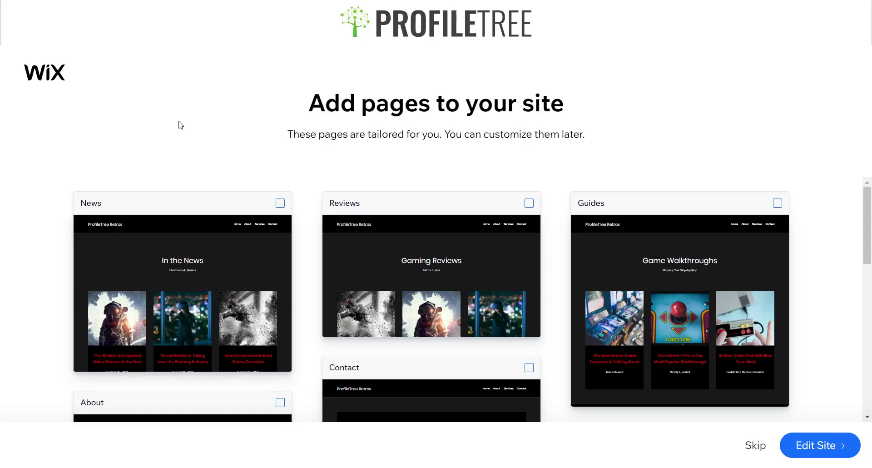
# - Add the Reviews, Guides, Contact, About and News pages to the site
pyautogui.click(474, 244)
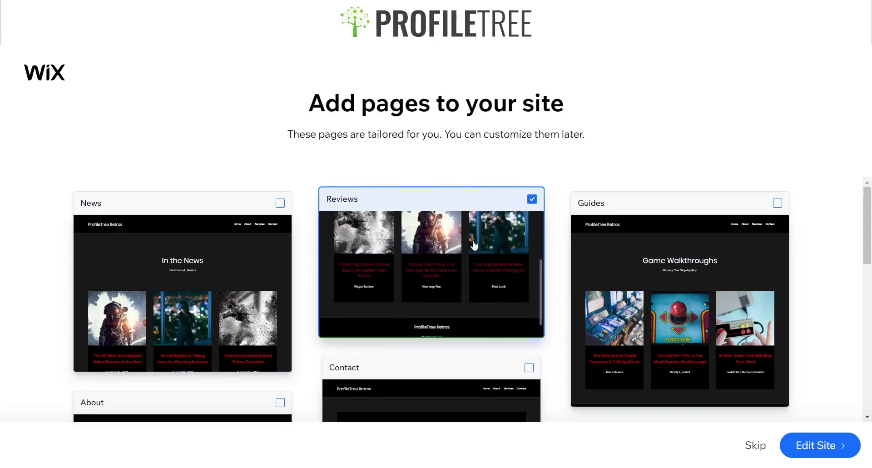
pyautogui.click(631, 249)
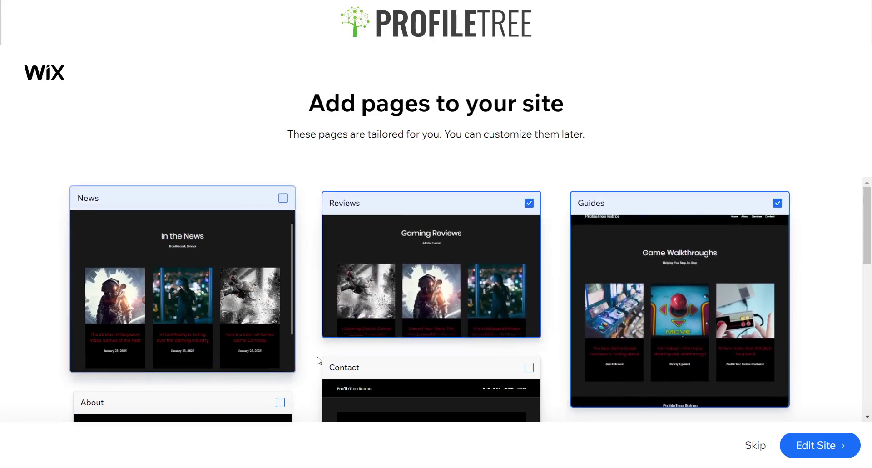
pyautogui.click(372, 399)
pyautogui.click(268, 393)
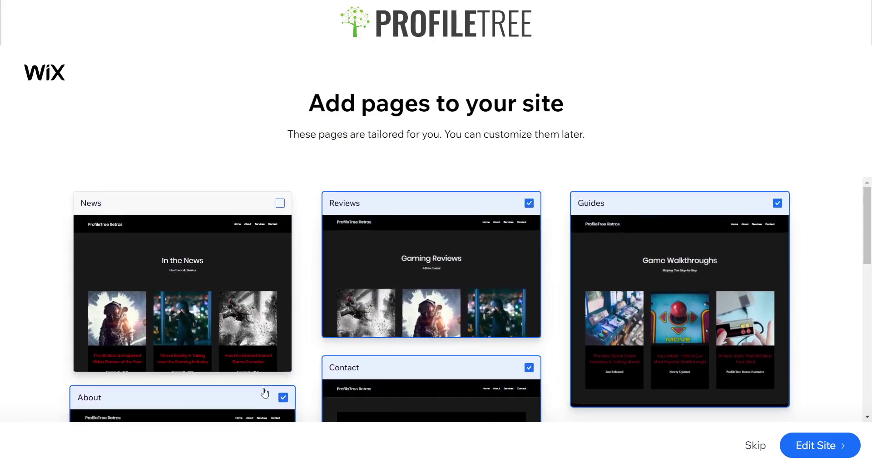
pyautogui.click(221, 239)
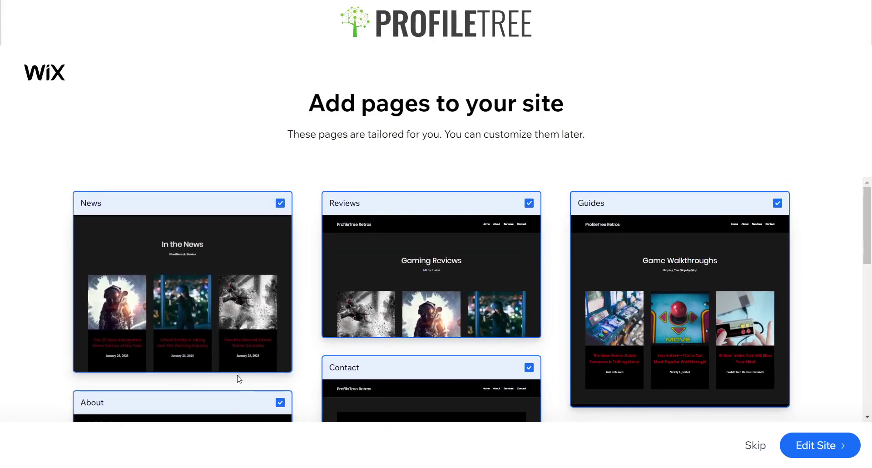
# - Add the FAQ page and finish page setup to open the homepage in the editor
pyautogui.scroll(-5, 239, 379)
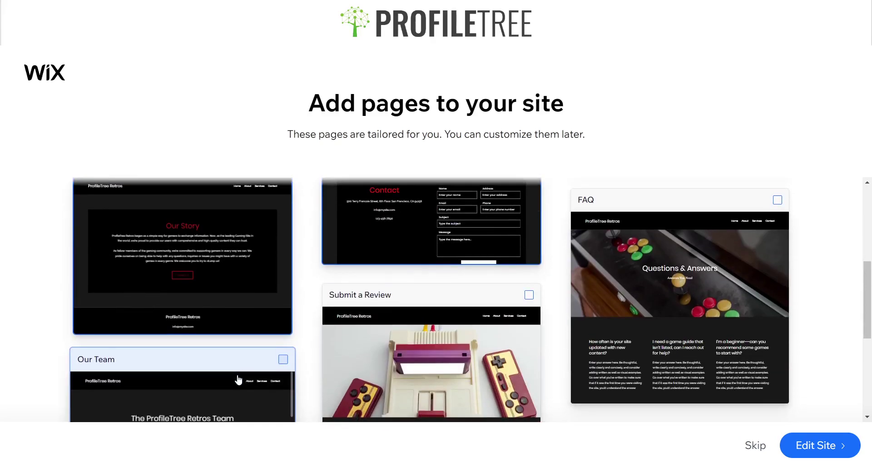
pyautogui.click(663, 288)
pyautogui.scroll(2, 555, 263)
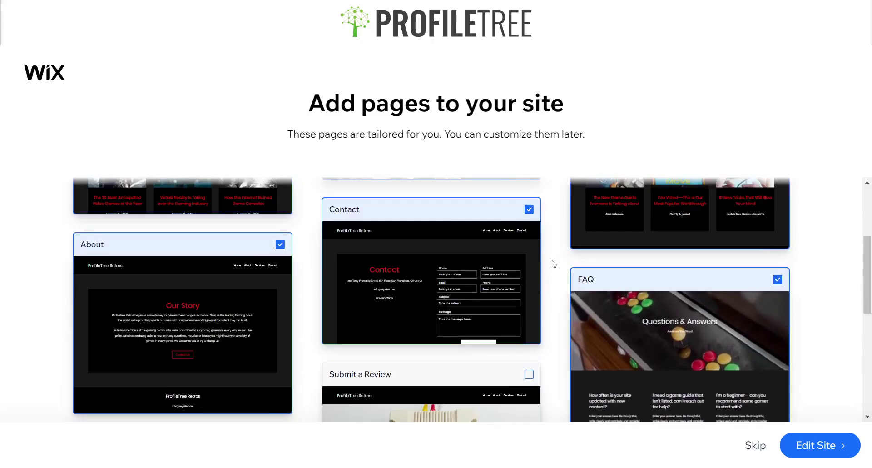
pyautogui.scroll(-5, 553, 263)
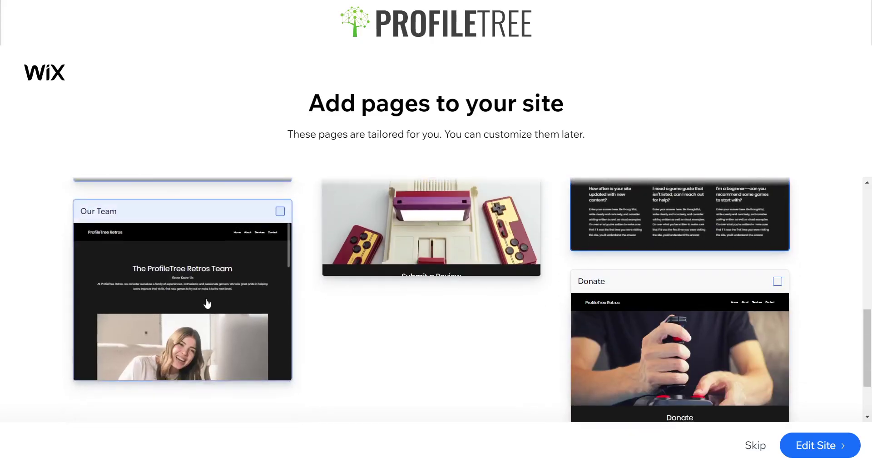
pyautogui.scroll(-2, 477, 343)
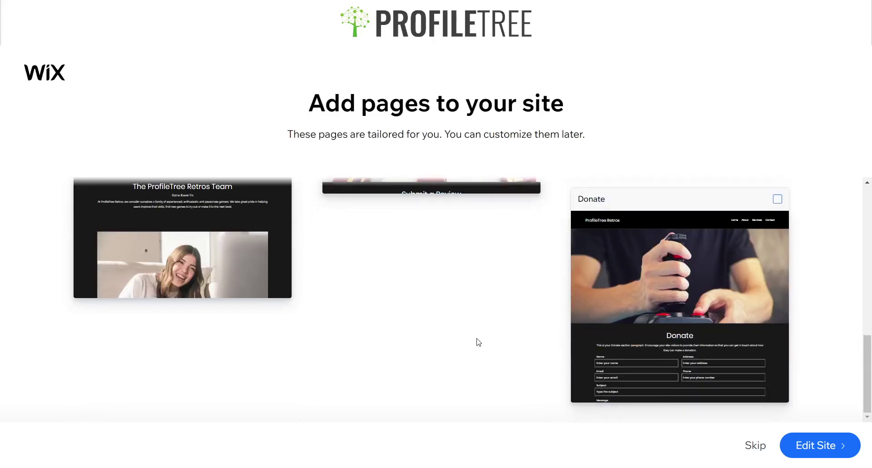
pyautogui.scroll(4, 478, 342)
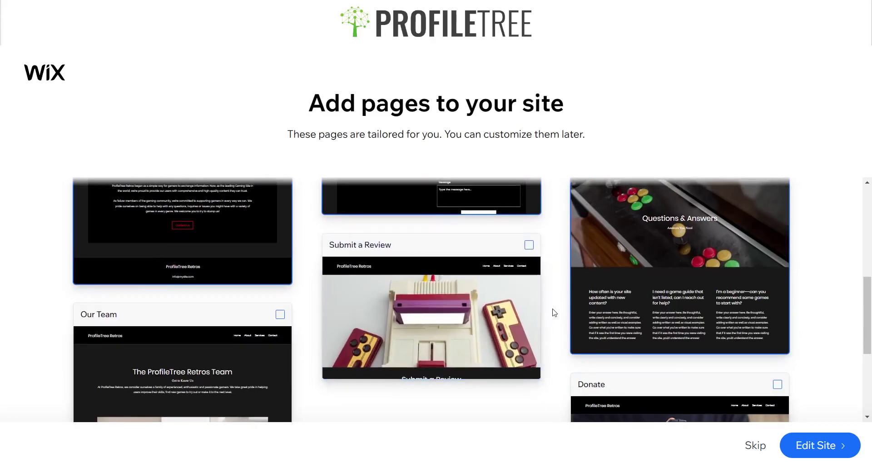
pyautogui.scroll(6, 553, 311)
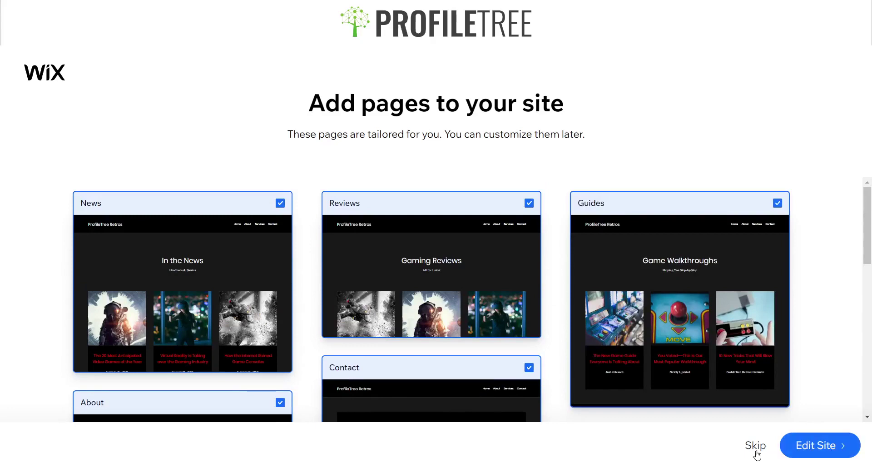
pyautogui.click(801, 450)
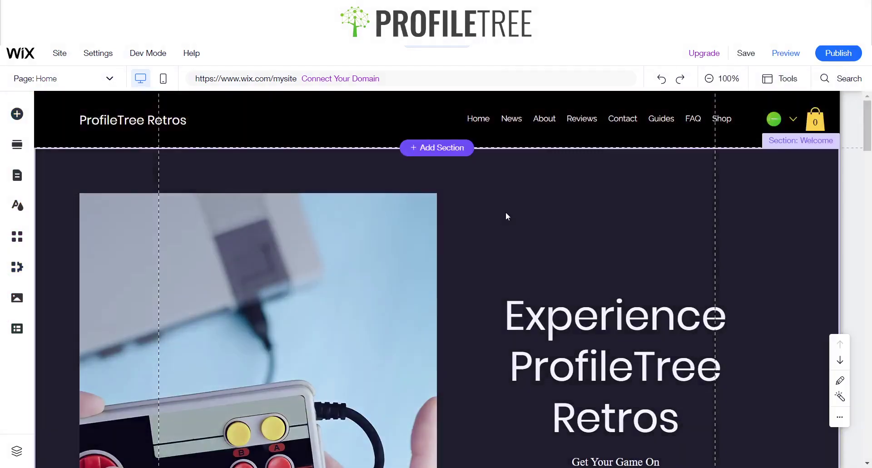
pyautogui.scroll(-1, 506, 216)
pyautogui.scroll(1, 505, 216)
pyautogui.scroll(-5, 411, 282)
pyautogui.scroll(-8, 412, 282)
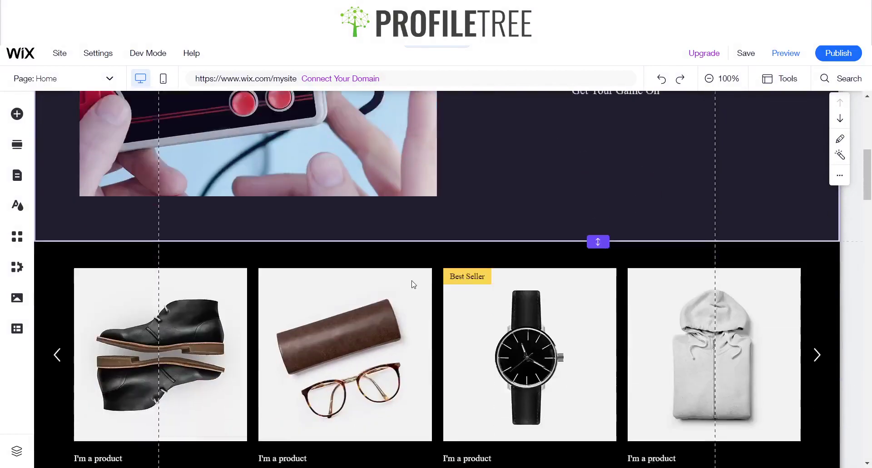
pyautogui.scroll(4, 400, 285)
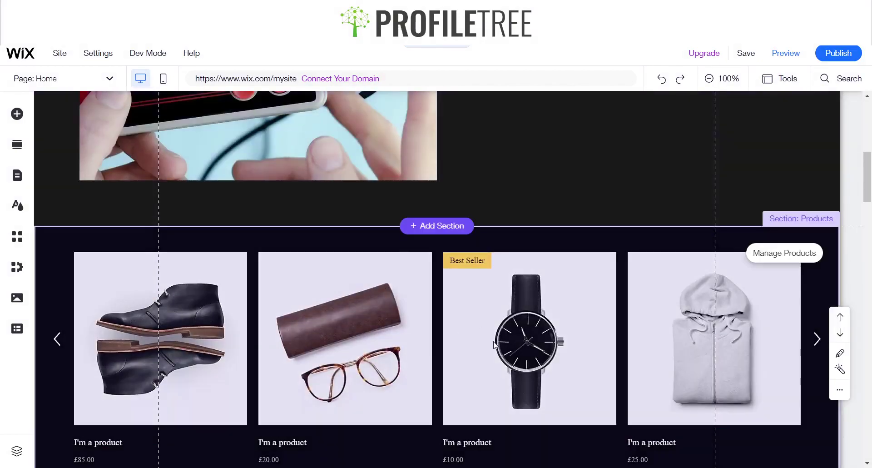
pyautogui.scroll(-15, 494, 343)
pyautogui.scroll(-12, 493, 342)
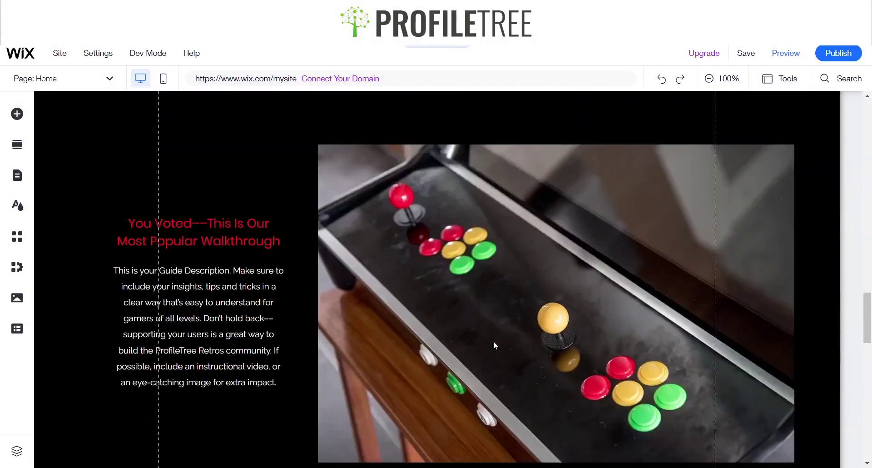
pyautogui.scroll(-8, 494, 343)
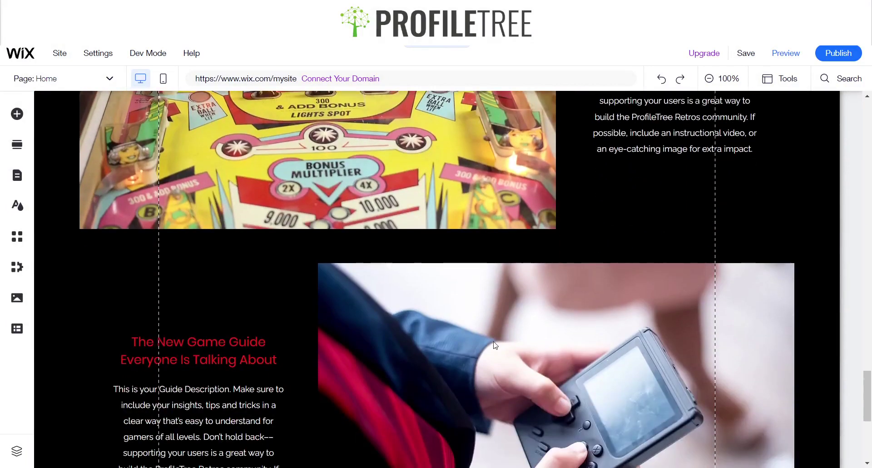
pyautogui.scroll(20, 493, 345)
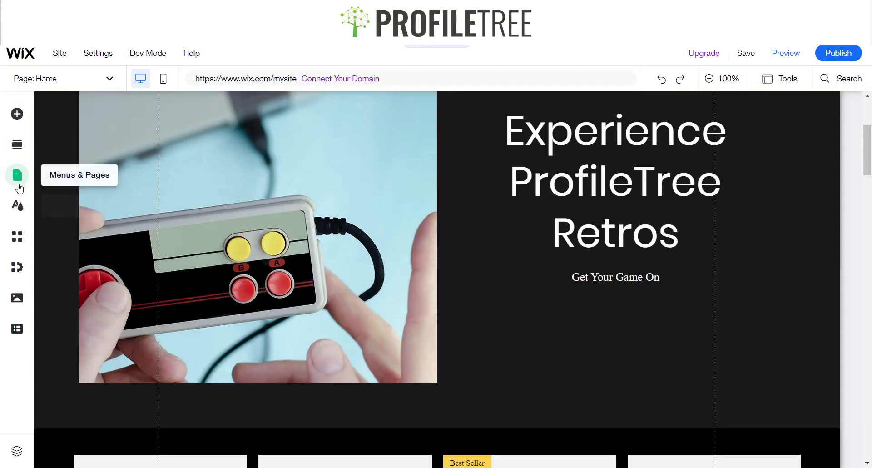
# - Apply the Retro vibrant colour and text theme from Site Design and close the panel
pyautogui.click(20, 207)
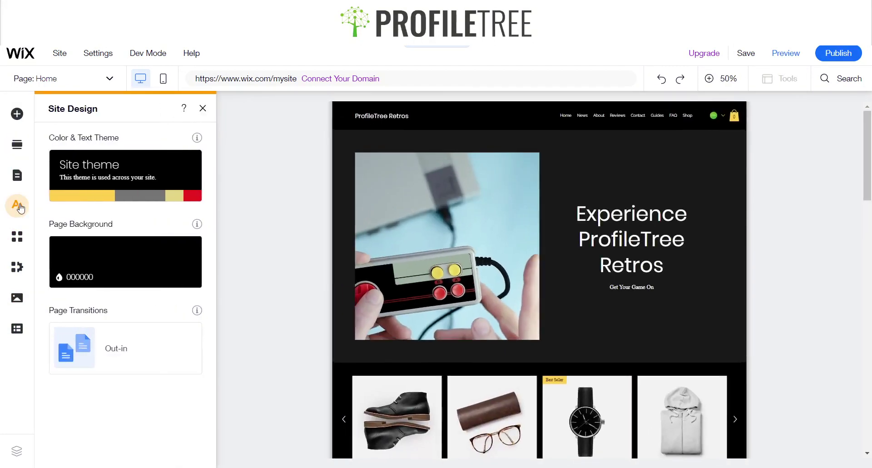
pyautogui.click(129, 180)
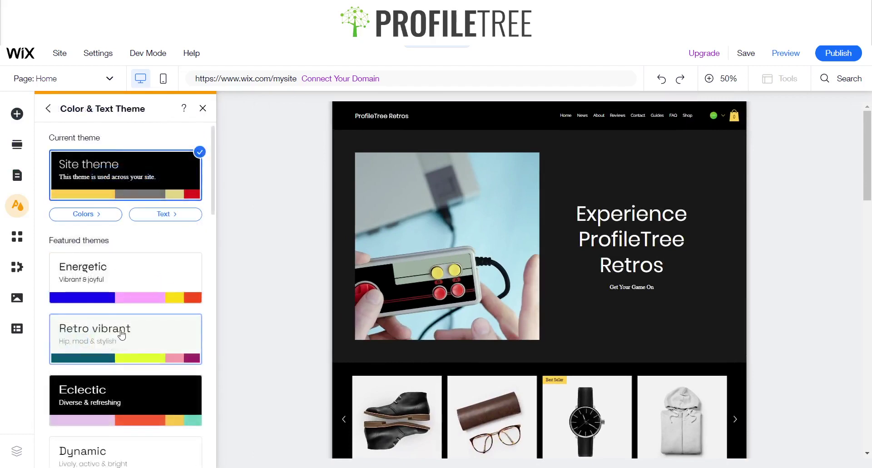
pyautogui.click(121, 335)
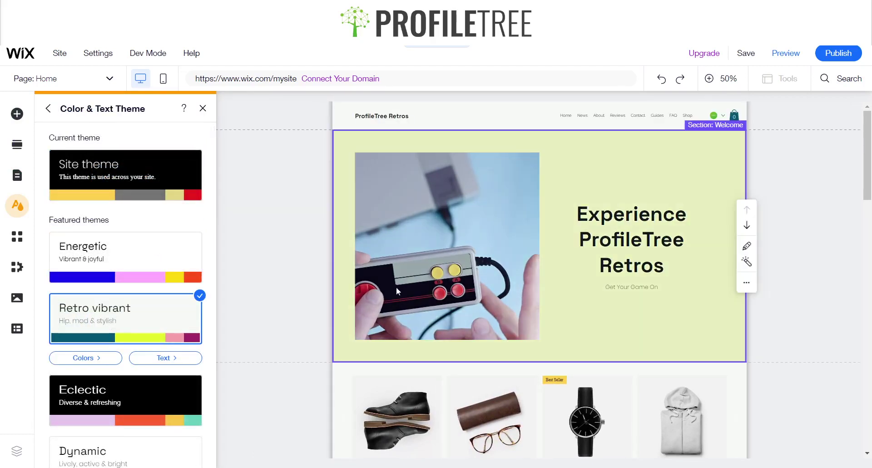
pyautogui.scroll(-3, 227, 291)
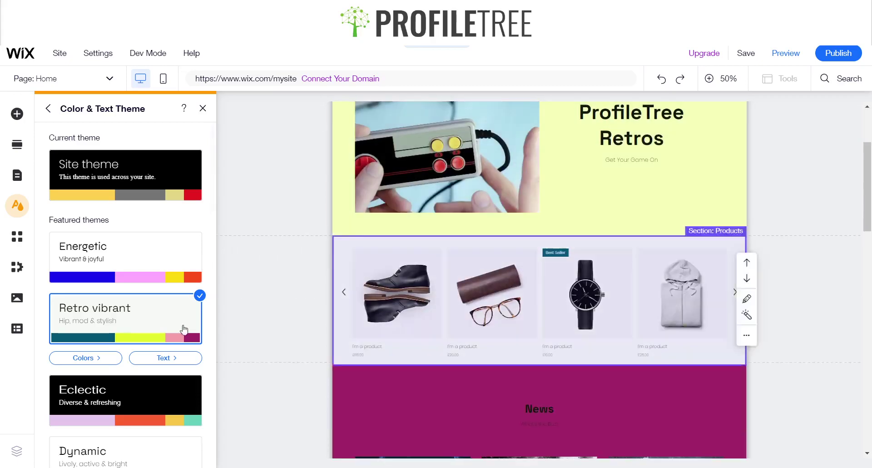
pyautogui.scroll(3, 244, 326)
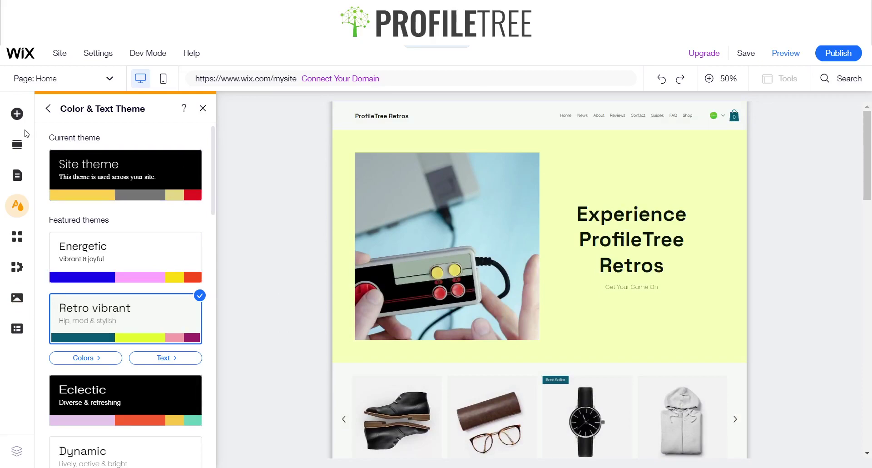
pyautogui.click(205, 110)
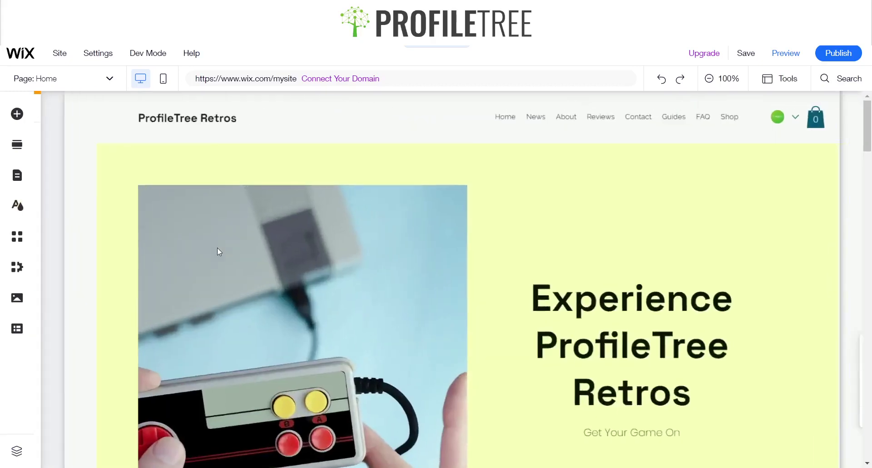
# - Browse the Clients, Welcome and Promotion section designs, then show the Add Elements library
pyautogui.scroll(-8, 432, 329)
pyautogui.scroll(-5, 434, 334)
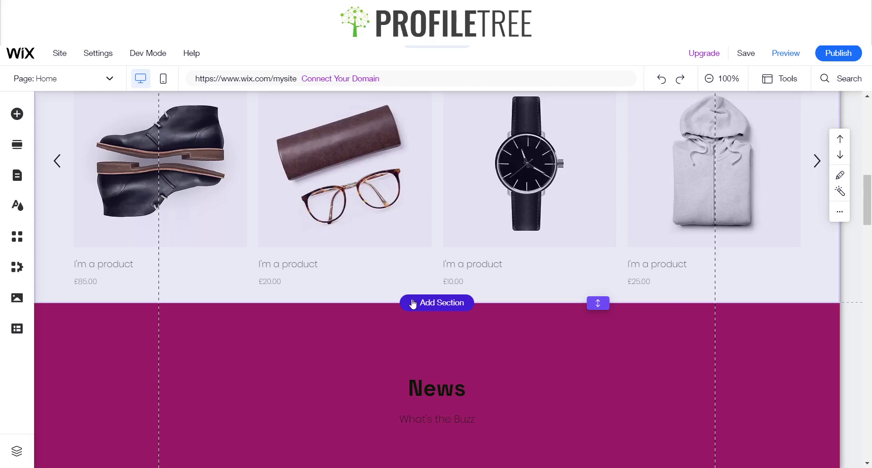
pyautogui.click(413, 303)
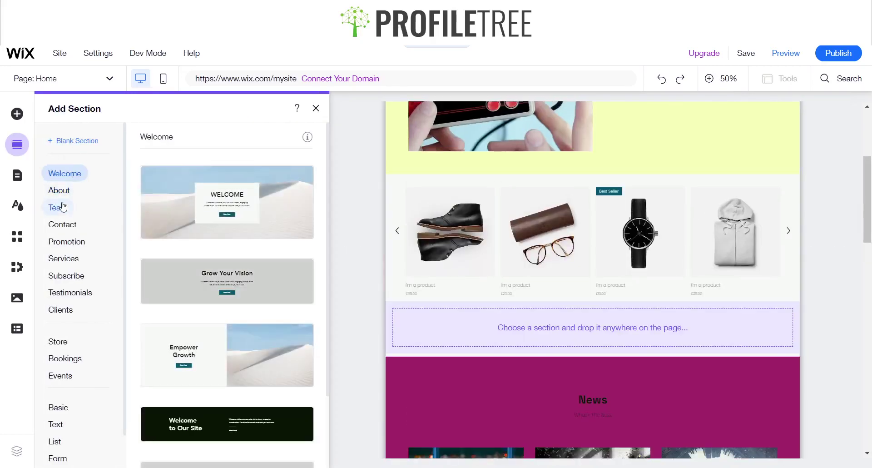
pyautogui.click(61, 311)
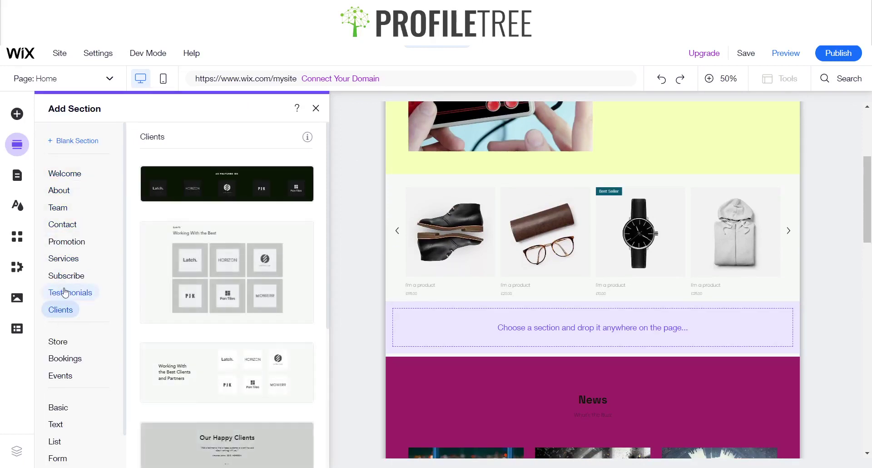
pyautogui.click(63, 175)
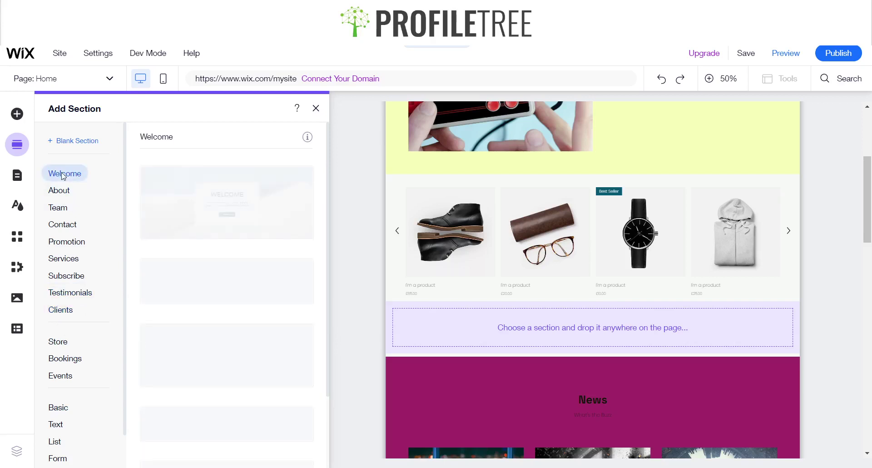
pyautogui.click(64, 242)
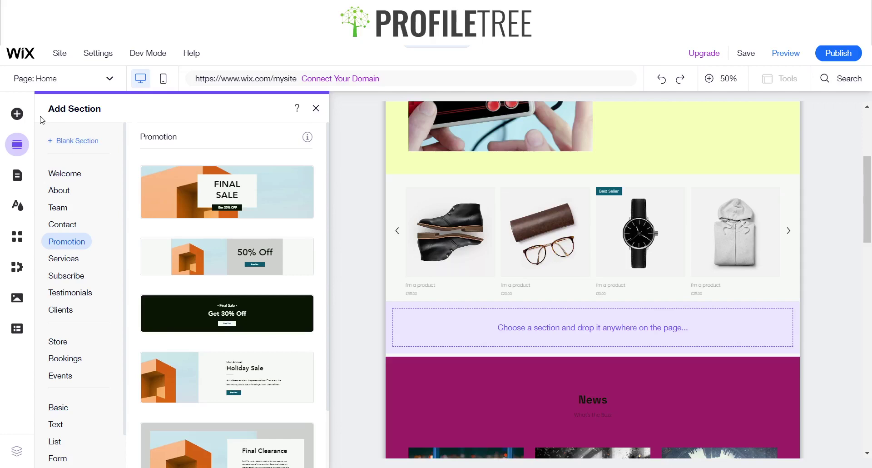
pyautogui.click(10, 120)
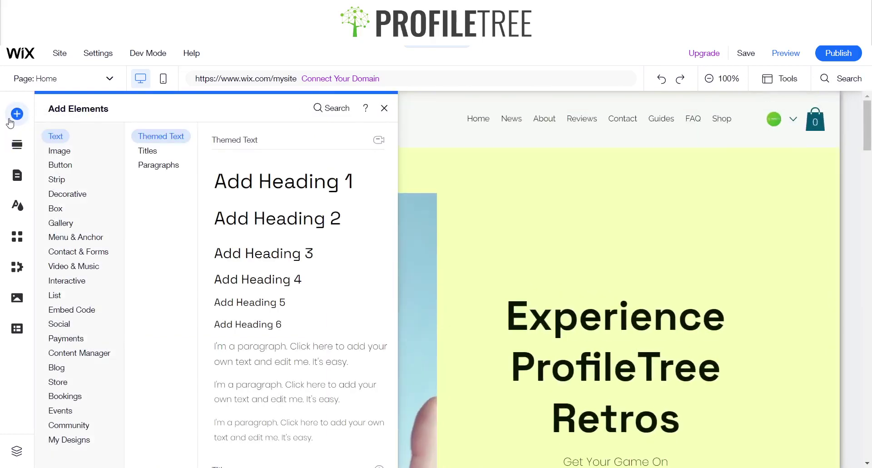
# - Look through the Menu & Anchor and Gallery elements, then close the list
pyautogui.click(90, 238)
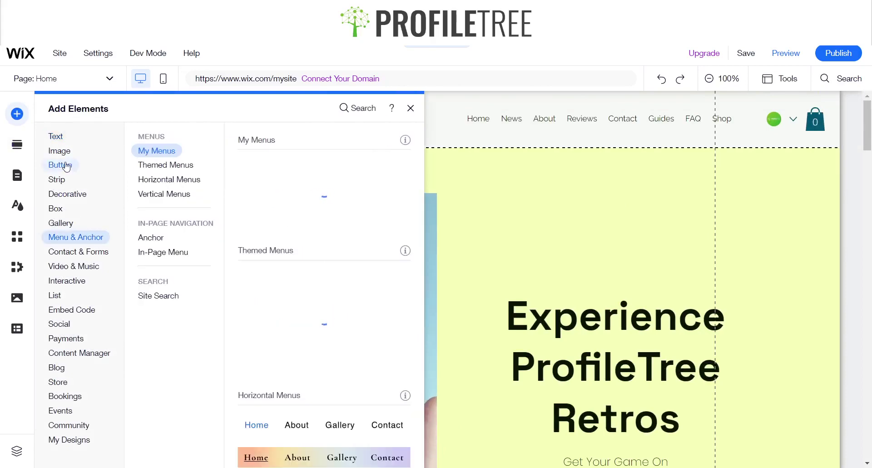
pyautogui.click(61, 226)
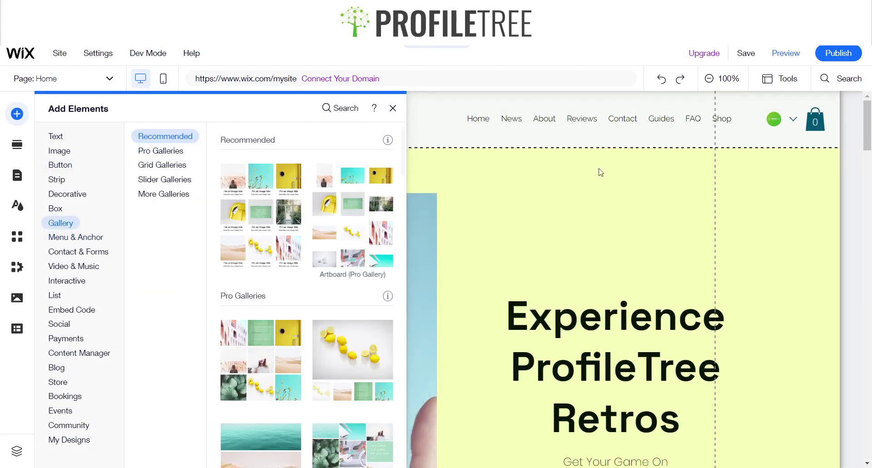
pyautogui.click(634, 195)
# - Insert a blank section directly below the product row
pyautogui.scroll(-8, 461, 316)
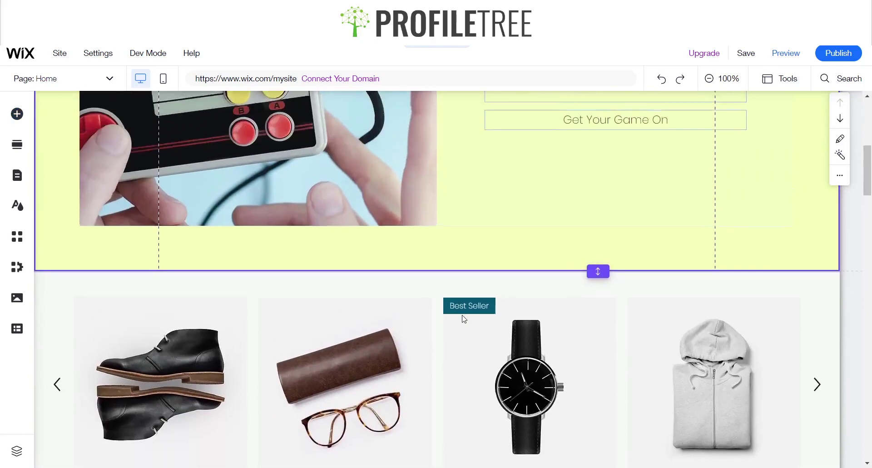
pyautogui.scroll(-7, 463, 317)
pyautogui.click(423, 200)
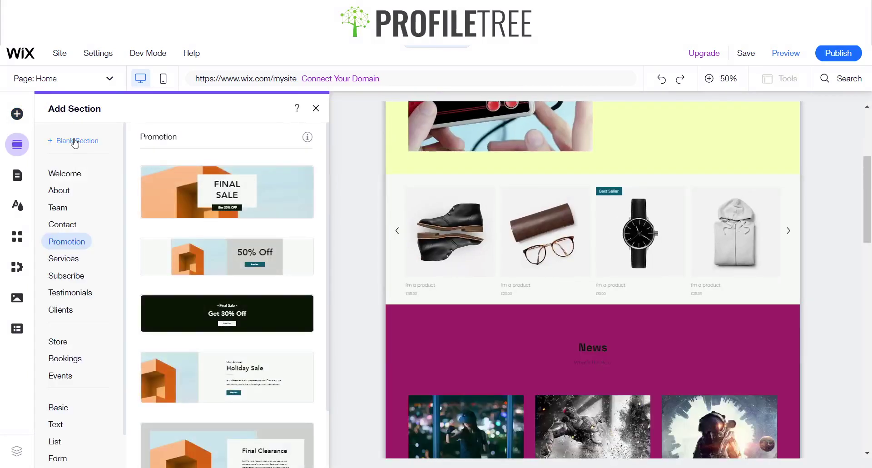
pyautogui.click(75, 142)
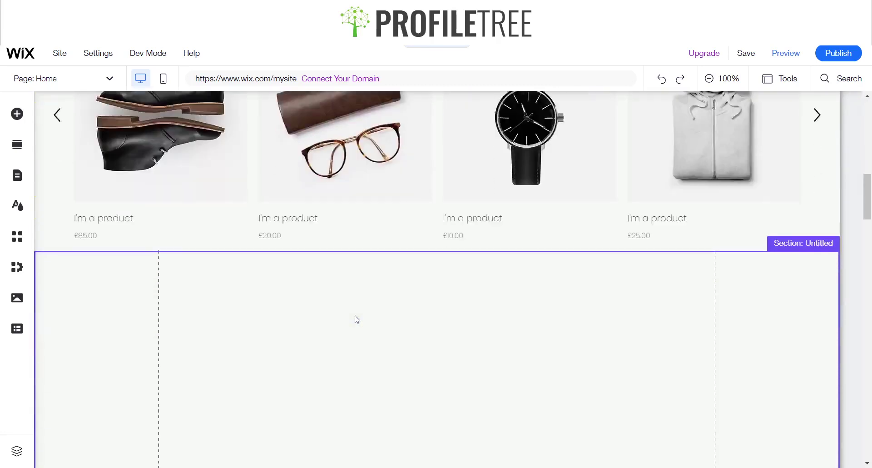
pyautogui.scroll(3, 369, 284)
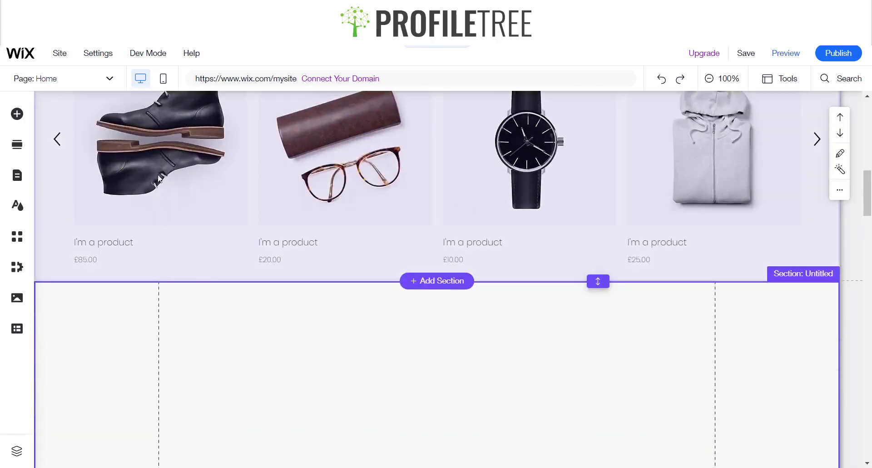
pyautogui.scroll(-2, 82, 241)
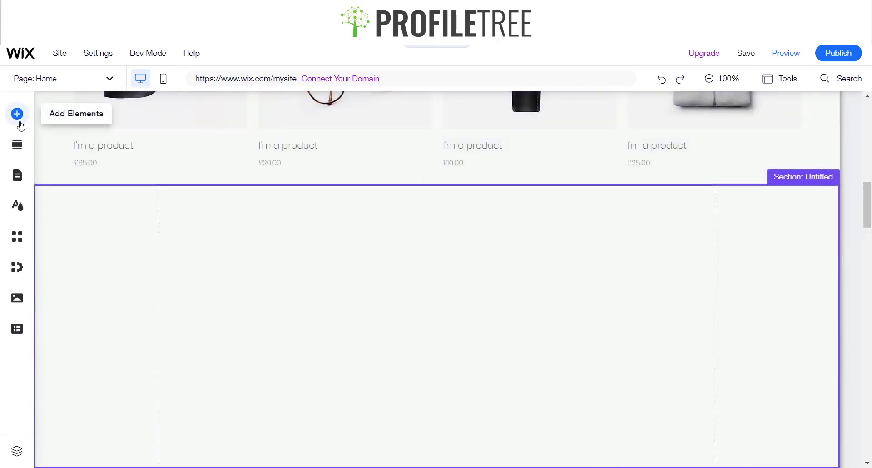
# - Drag the Slider gallery from Gallery > Pro Galleries into the empty untitled section
pyautogui.click(20, 122)
pyautogui.click(164, 165)
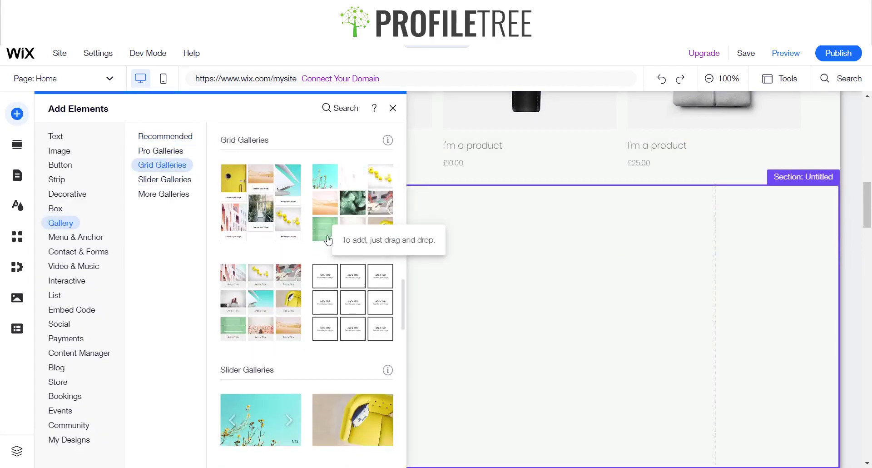
pyautogui.scroll(5, 328, 296)
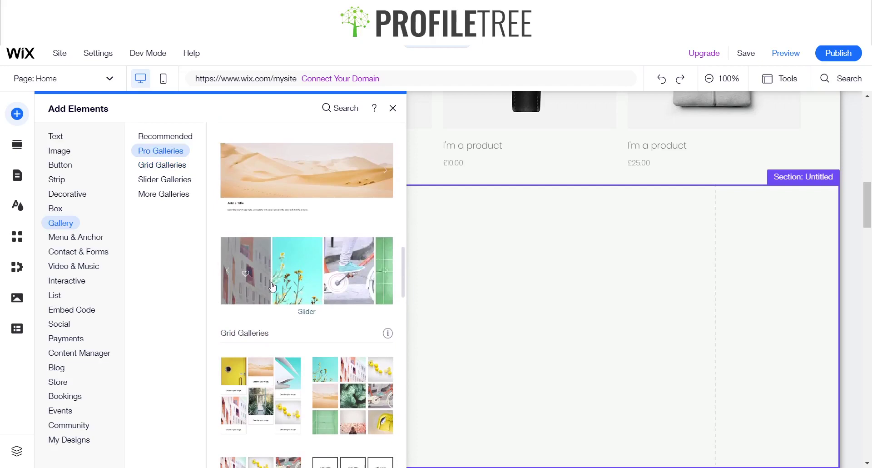
pyautogui.press('Escape')
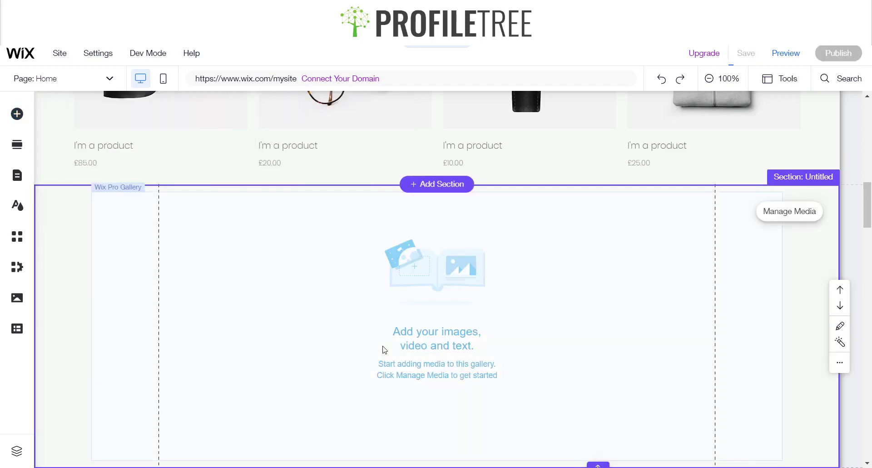
# - Select the new gallery slider so it fills with sample photos
pyautogui.click(385, 350)
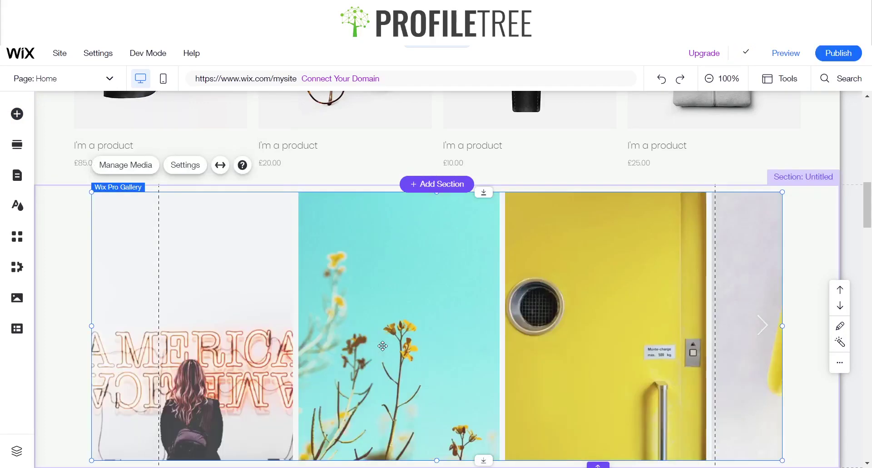
pyautogui.scroll(-2, 377, 347)
pyautogui.scroll(2, 350, 354)
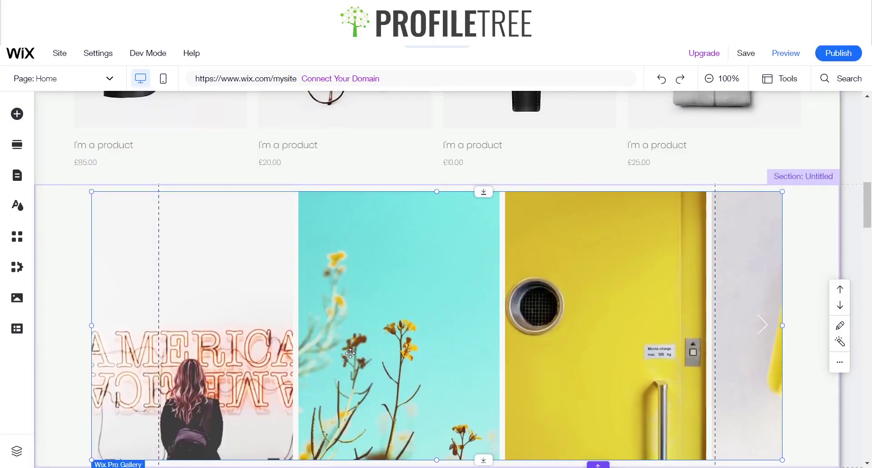
pyautogui.scroll(1, 350, 353)
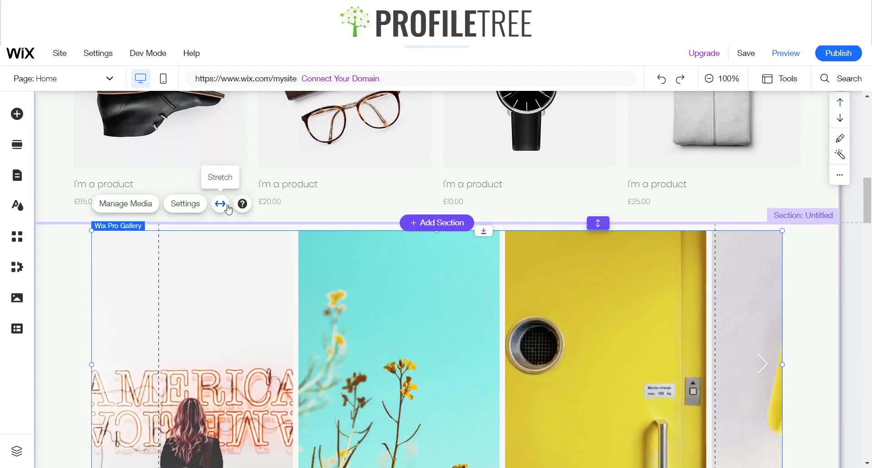
# - Reposition the gallery, turn on Stretch to full width, and set side margins to 0 px
pyautogui.moveTo(233, 298)
pyautogui.mouseDown()
pyautogui.moveTo(188, 300)
pyautogui.moveTo(240, 301)
pyautogui.mouseUp()
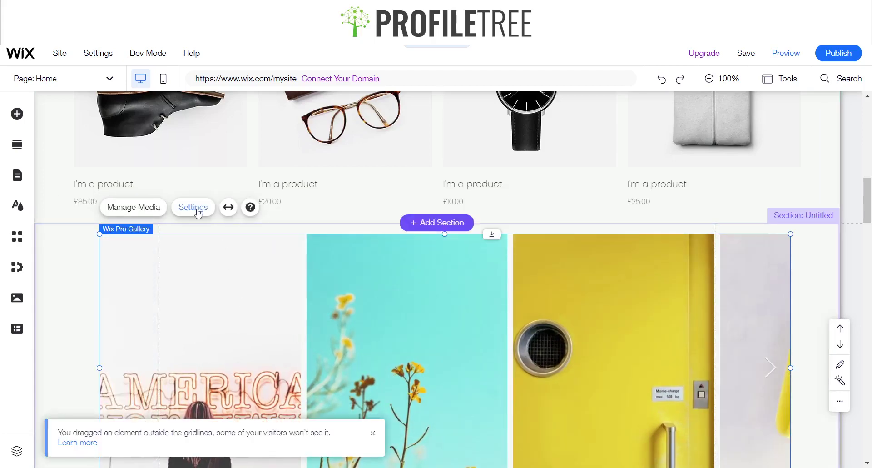
pyautogui.click(233, 210)
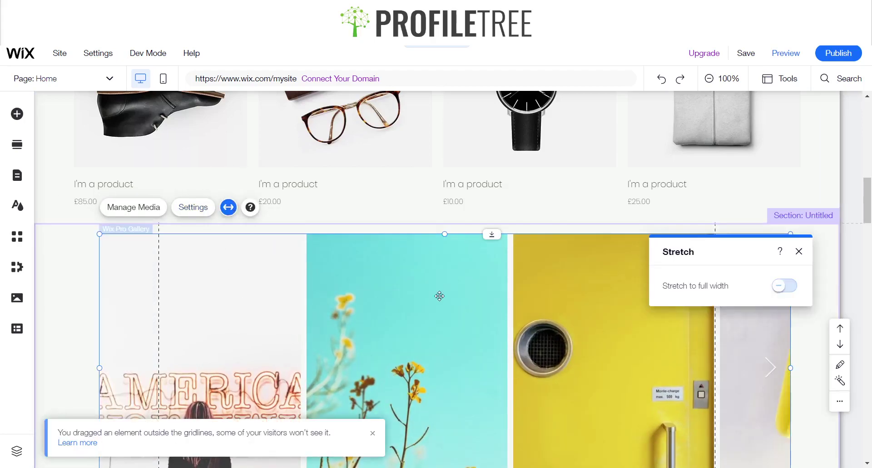
pyautogui.click(780, 288)
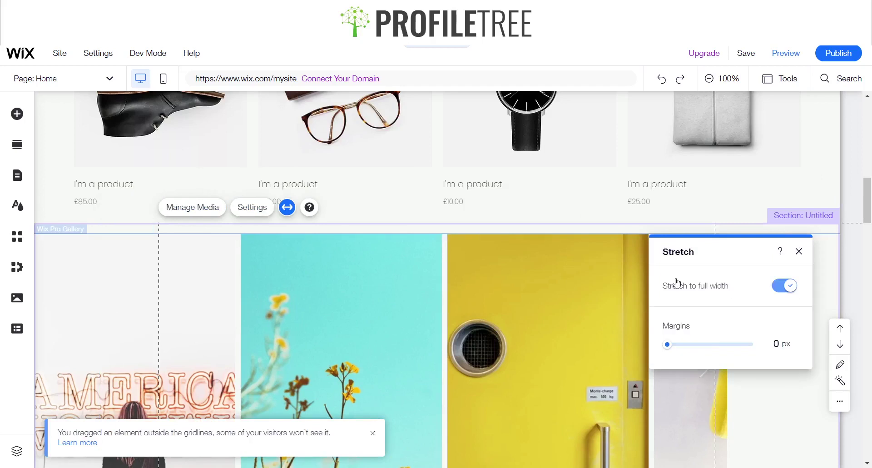
pyautogui.click(777, 356)
pyautogui.write('20')
pyautogui.press('Return')
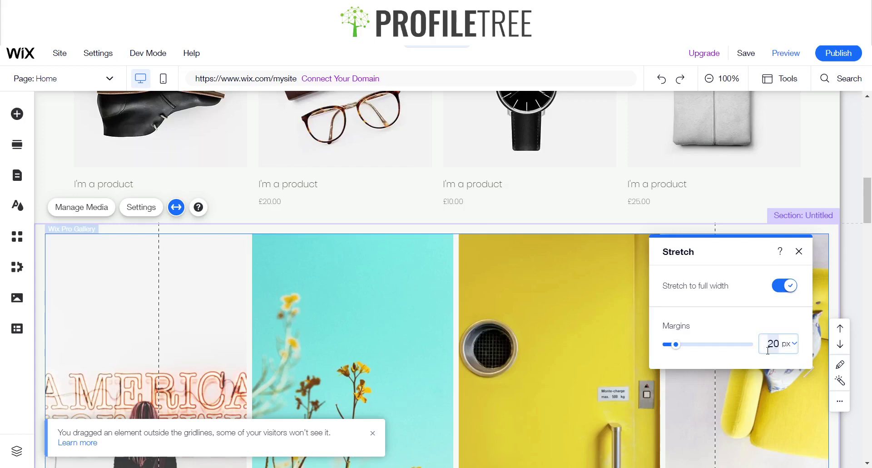
pyautogui.press('Return')
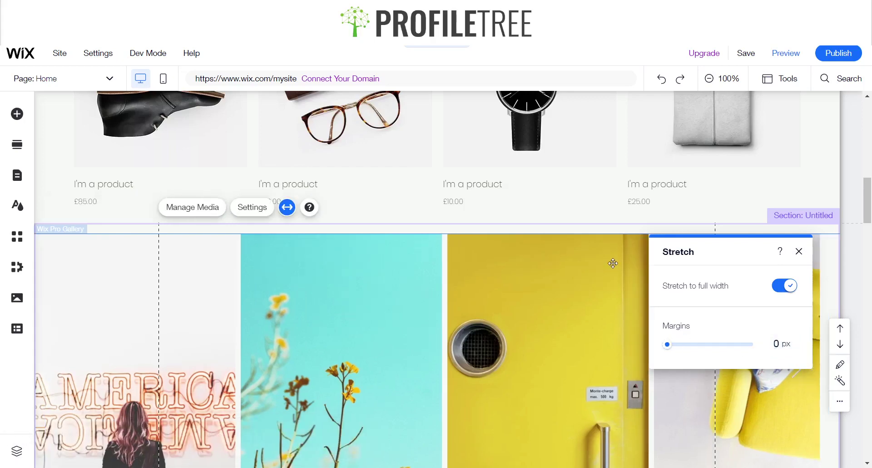
pyautogui.click(798, 252)
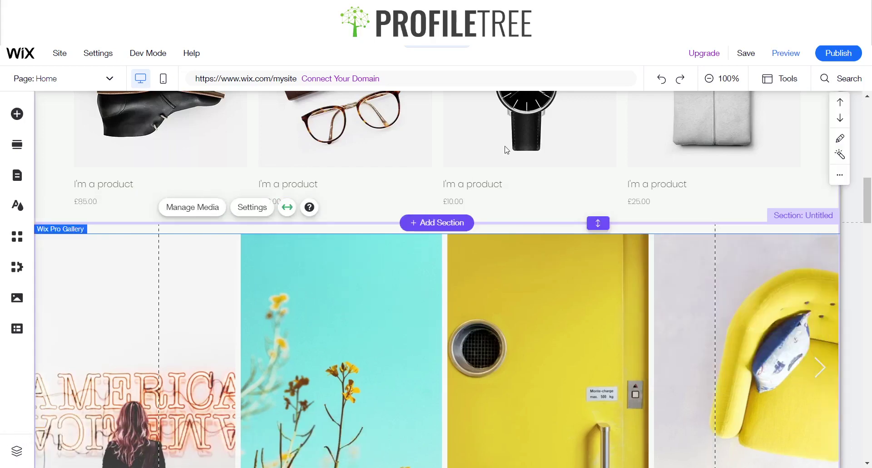
pyautogui.scroll(10, 515, 290)
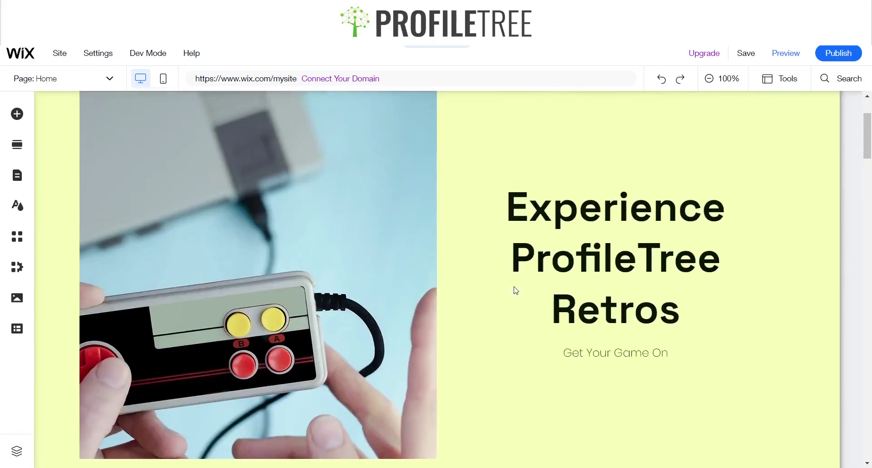
pyautogui.scroll(-15, 516, 291)
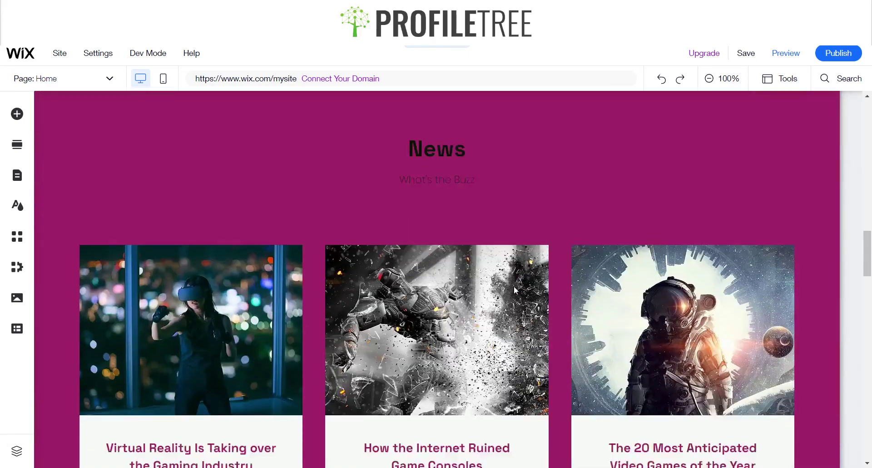
pyautogui.scroll(-6, 516, 291)
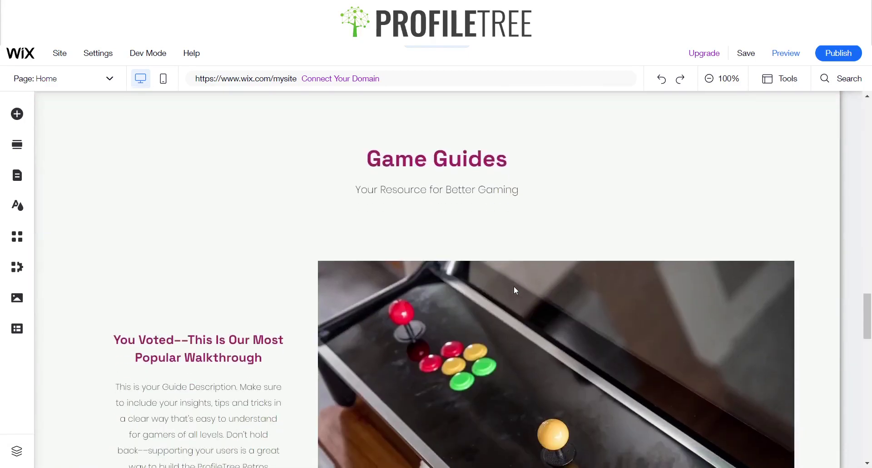
pyautogui.scroll(5, 516, 290)
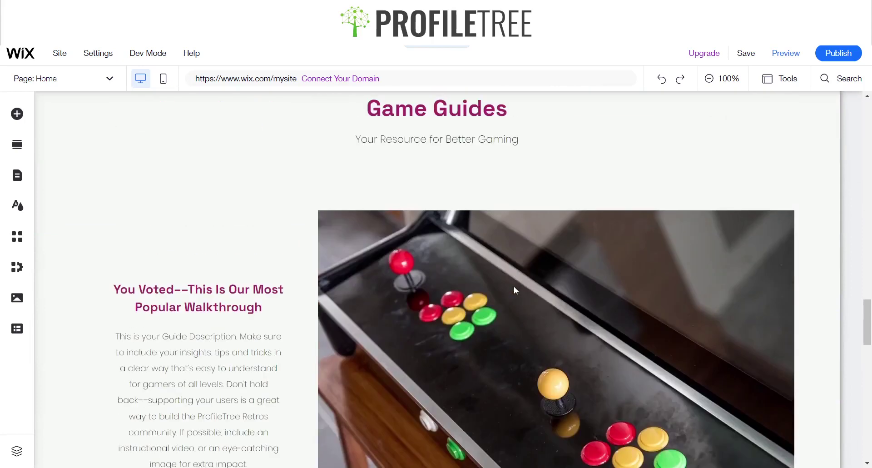
pyautogui.click(792, 56)
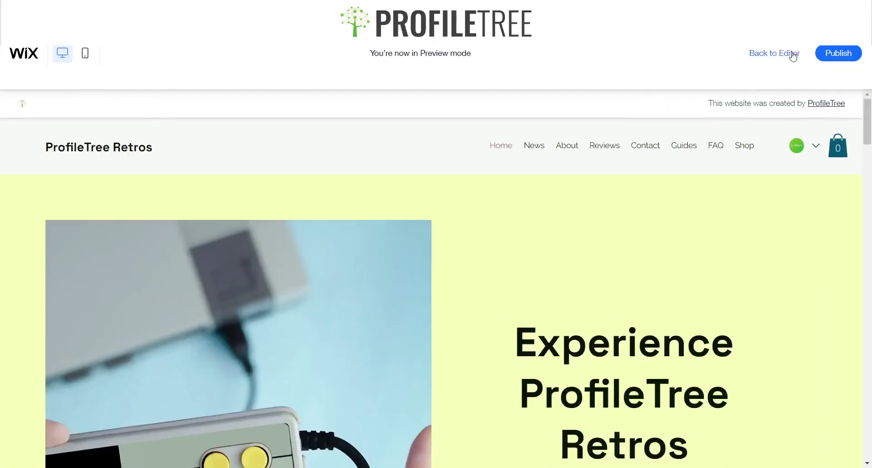
# - Advance the full-width gallery slider three images in the desktop preview
pyautogui.scroll(-10, 522, 314)
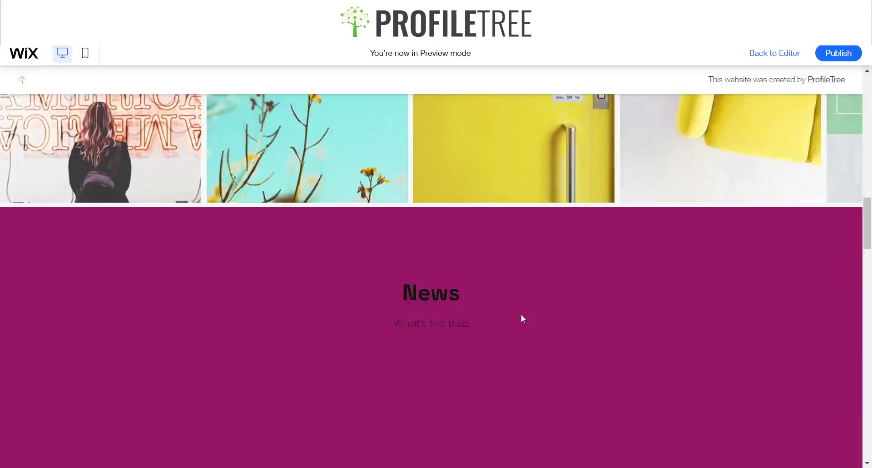
pyautogui.scroll(5, 521, 314)
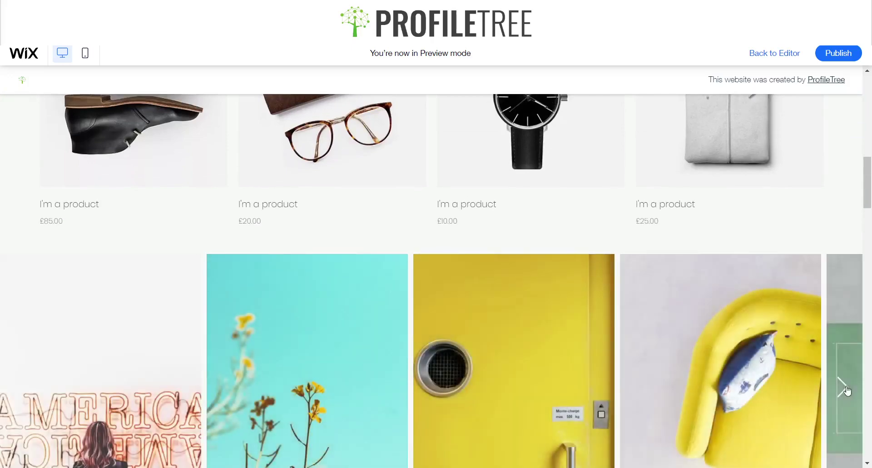
pyautogui.click(844, 389)
pyautogui.click(843, 389)
pyautogui.click(844, 389)
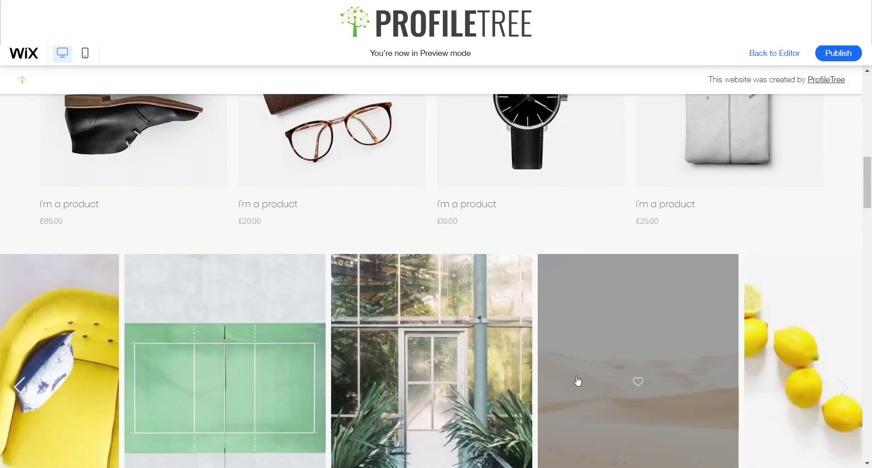
# - Scroll through the previewed page around the gallery and back toward the top
pyautogui.scroll(-9, 577, 381)
pyautogui.scroll(8, 578, 381)
pyautogui.scroll(4, 576, 380)
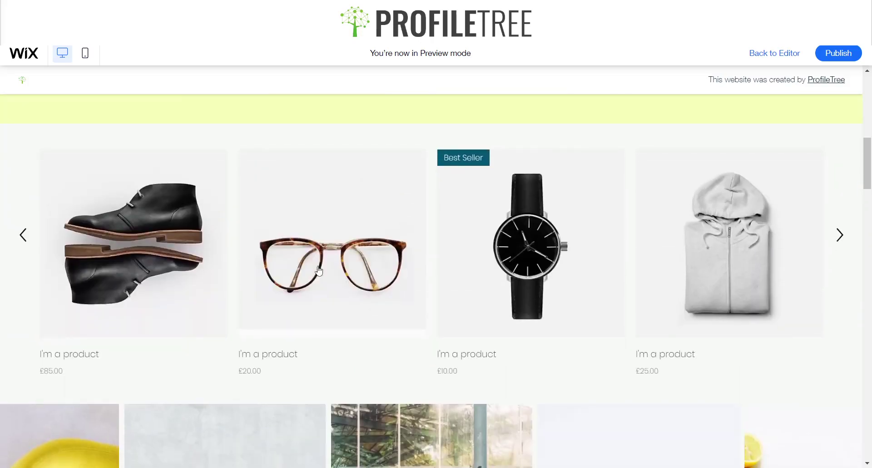
pyautogui.scroll(-9, 454, 306)
pyautogui.scroll(-20, 390, 308)
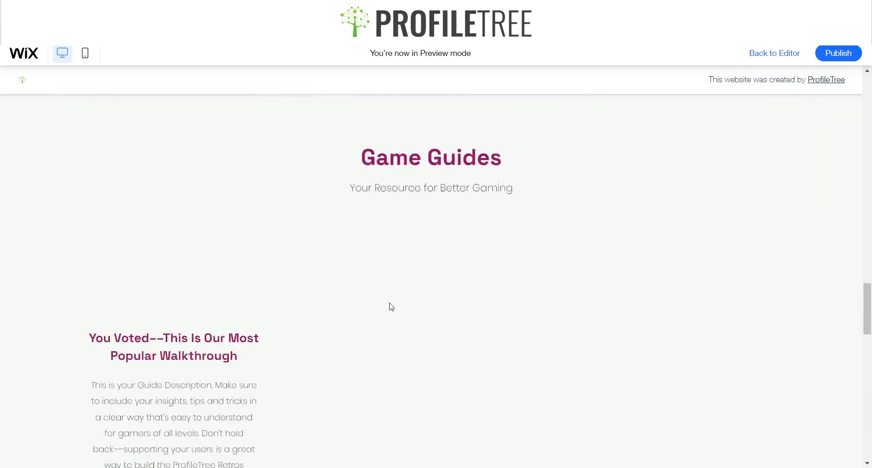
pyautogui.scroll(-15, 389, 301)
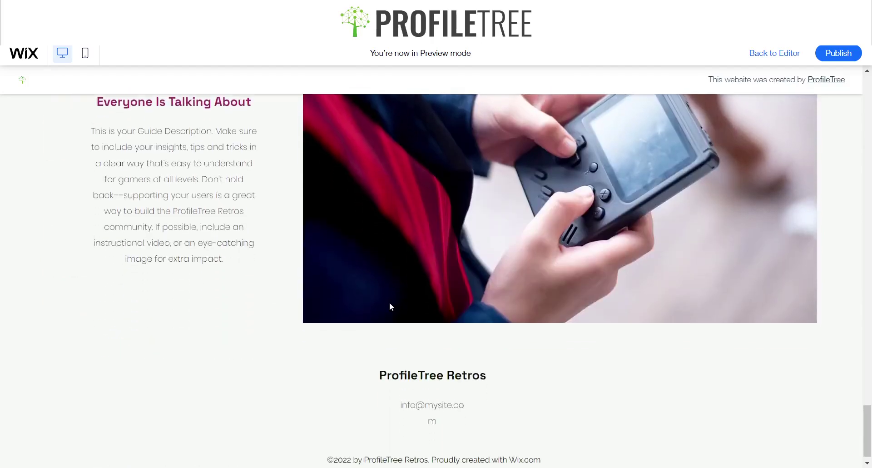
pyautogui.scroll(20, 388, 302)
pyautogui.scroll(15, 389, 302)
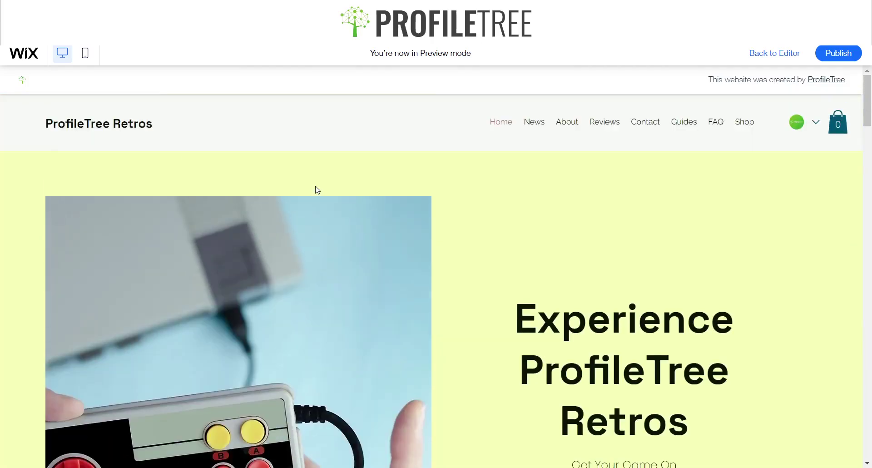
# - Switch the preview to mobile layout, then open and close the hamburger menu listing eight pages
pyautogui.click(85, 54)
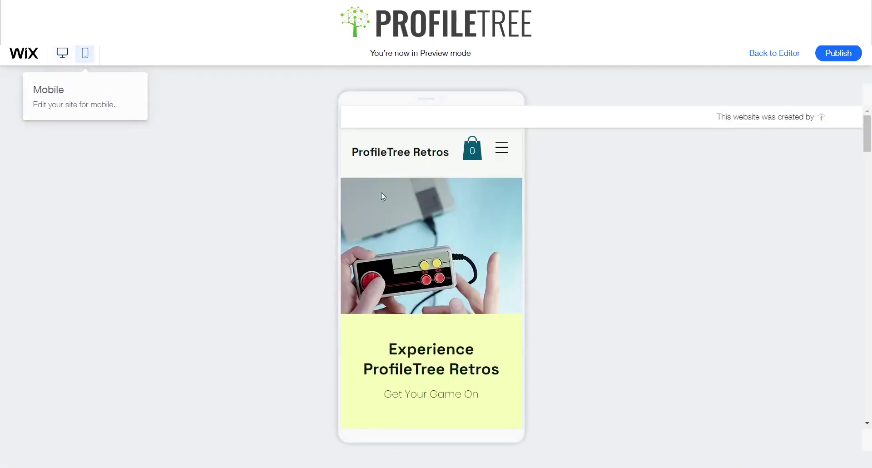
pyautogui.click(499, 156)
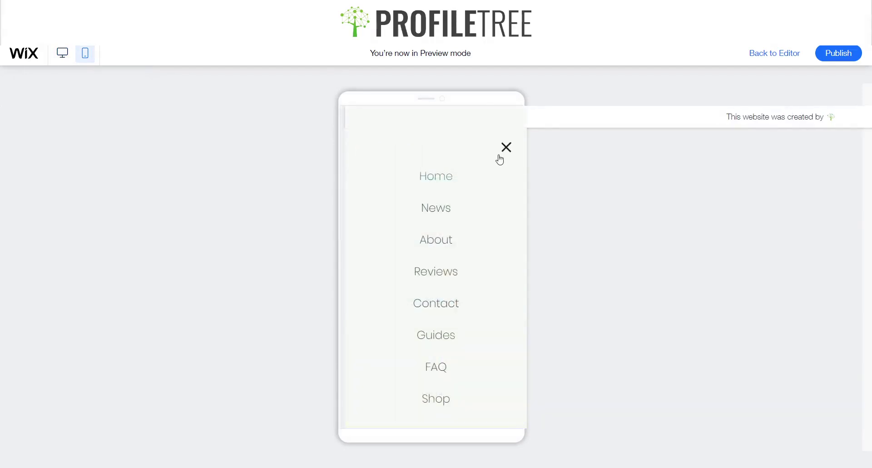
pyautogui.click(502, 159)
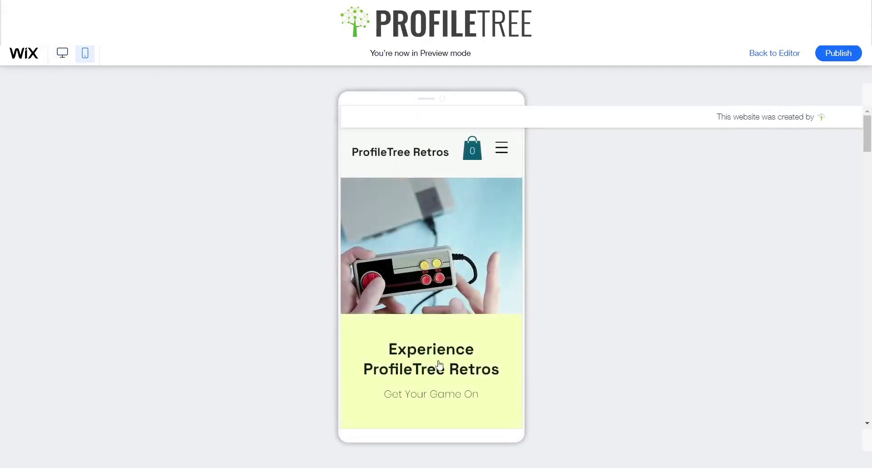